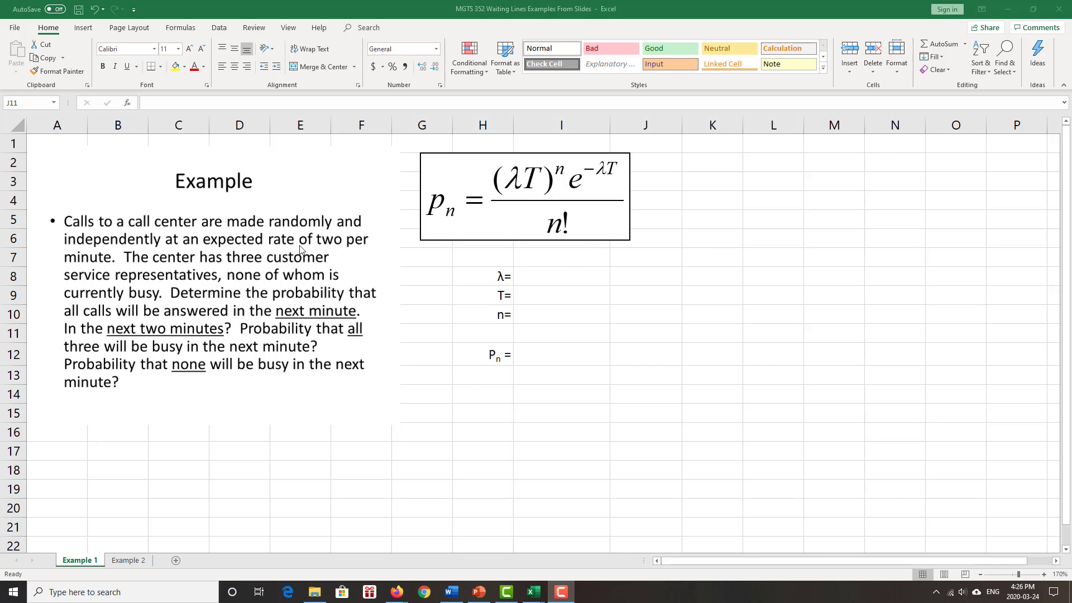
- Enter the arrival rate λ as 2 in I8 with the label 'per minute' beside it
{"action": "left_click", "coordinate": [571, 275]}
{"action": "type", "text": "2"}
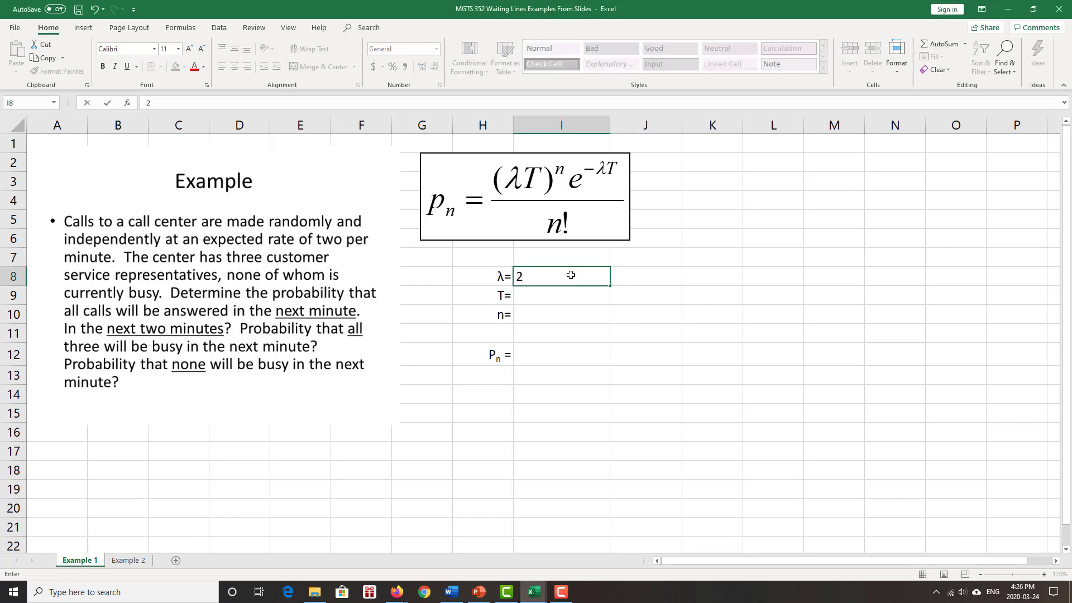
{"action": "key", "text": "Tab"}
{"action": "type", "text": "m"}
{"action": "key", "text": "BackSpace"}
{"action": "type", "text": "perm"}
{"action": "key", "text": "BackSpace"}
{"action": "type", "text": "minute"}
{"action": "key", "text": "Return"}
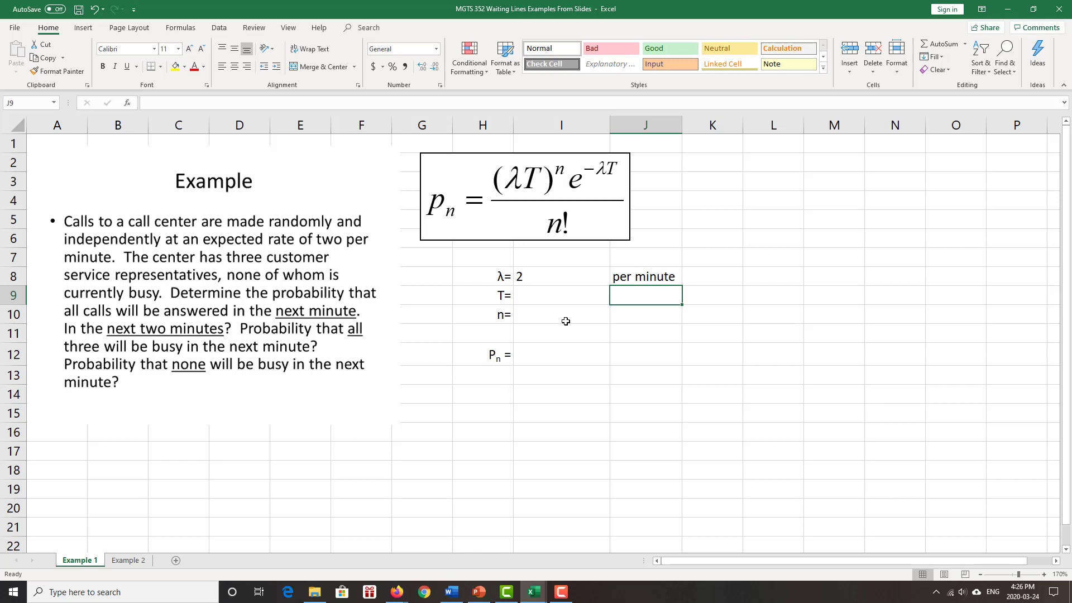
- Set the time period T in I9 to 1 with the unit 'minute' in J9
{"action": "left_click", "coordinate": [553, 295]}
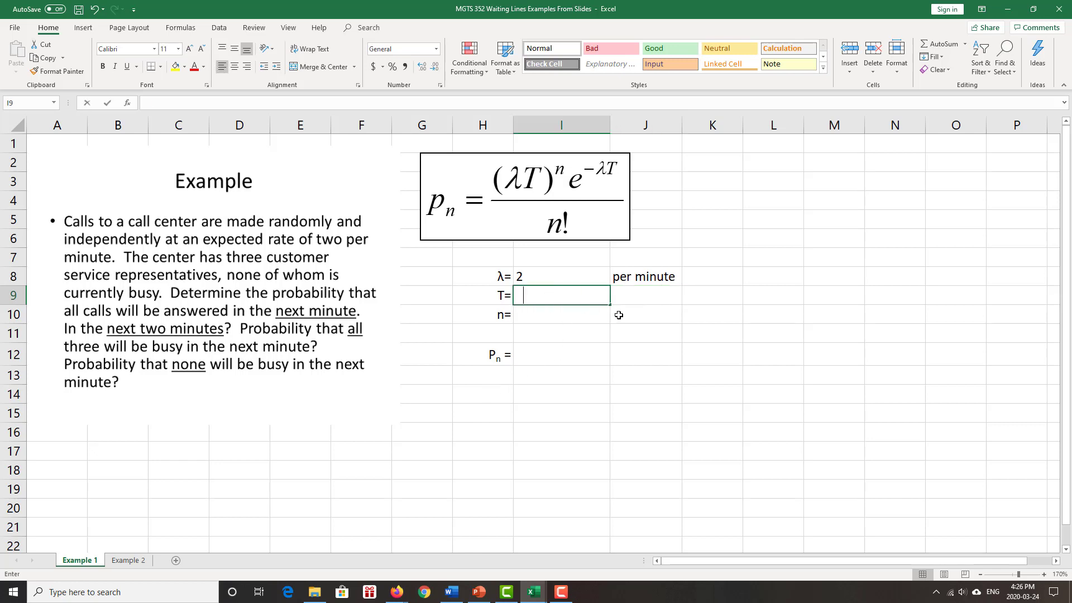
{"action": "type", "text": "1"}
{"action": "left_click", "coordinate": [642, 297]}
{"action": "type", "text": "minute"}
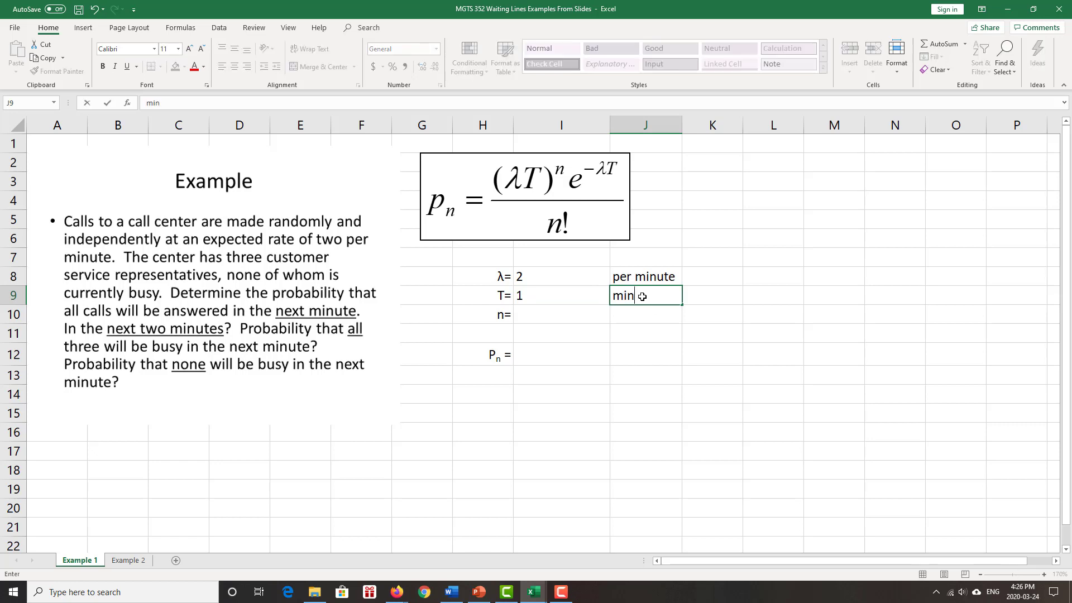
- Type the call counts 0,1,2,3 into the n cell I10
{"action": "left_click", "coordinate": [529, 315]}
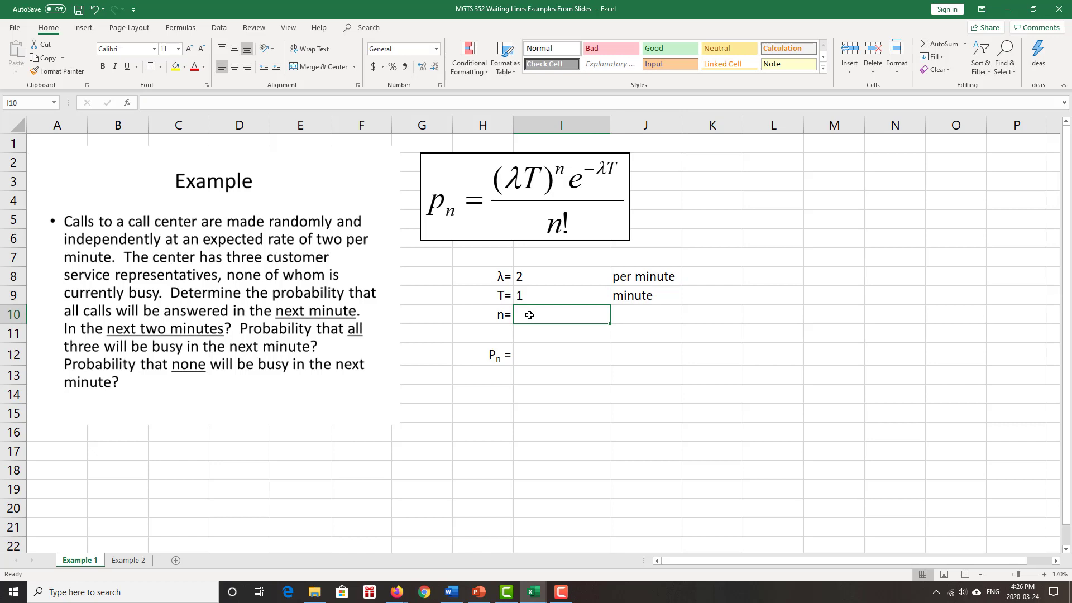
{"action": "type", "text": "0"}
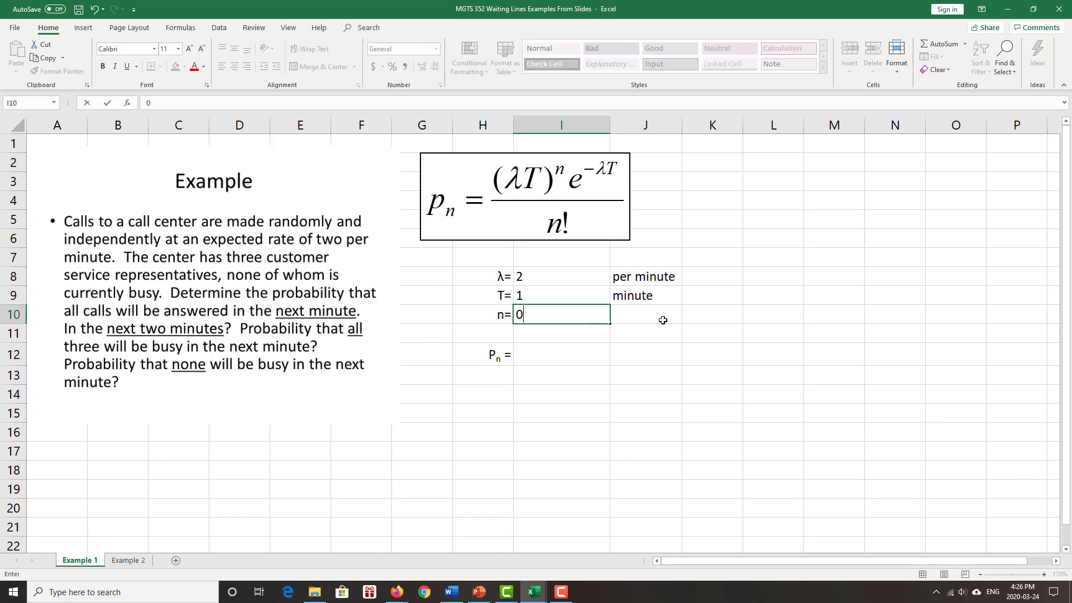
{"action": "type", "text": ",1"}
{"action": "type", "text": ",2,3"}
- Enter =POISSON.DIST(3, I8*I9, 1) in I12, giving 0.85712346
{"action": "left_click", "coordinate": [557, 355]}
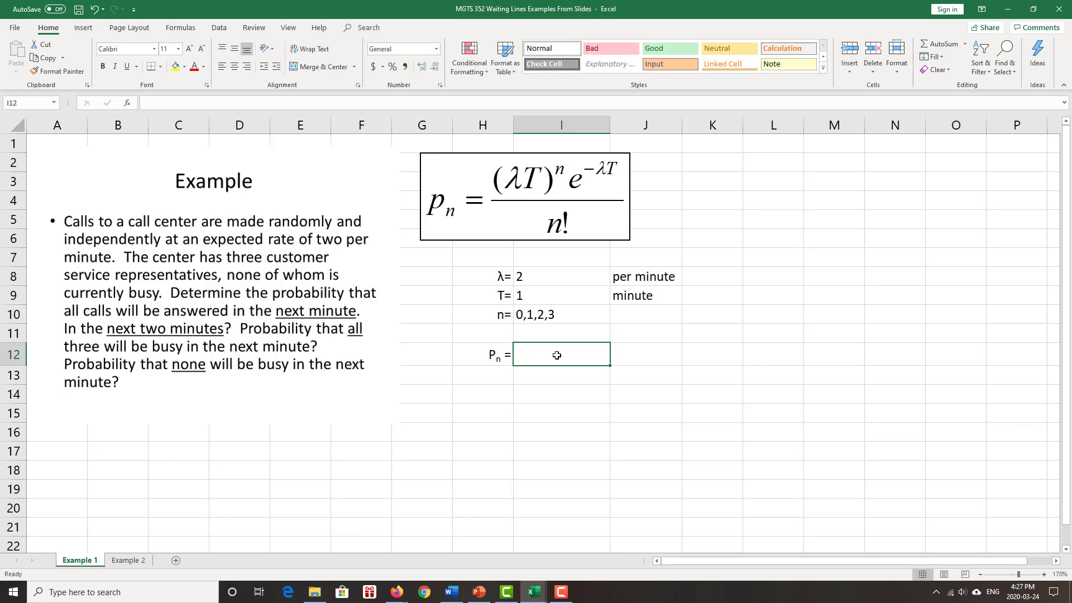
{"action": "type", "text": "=po"}
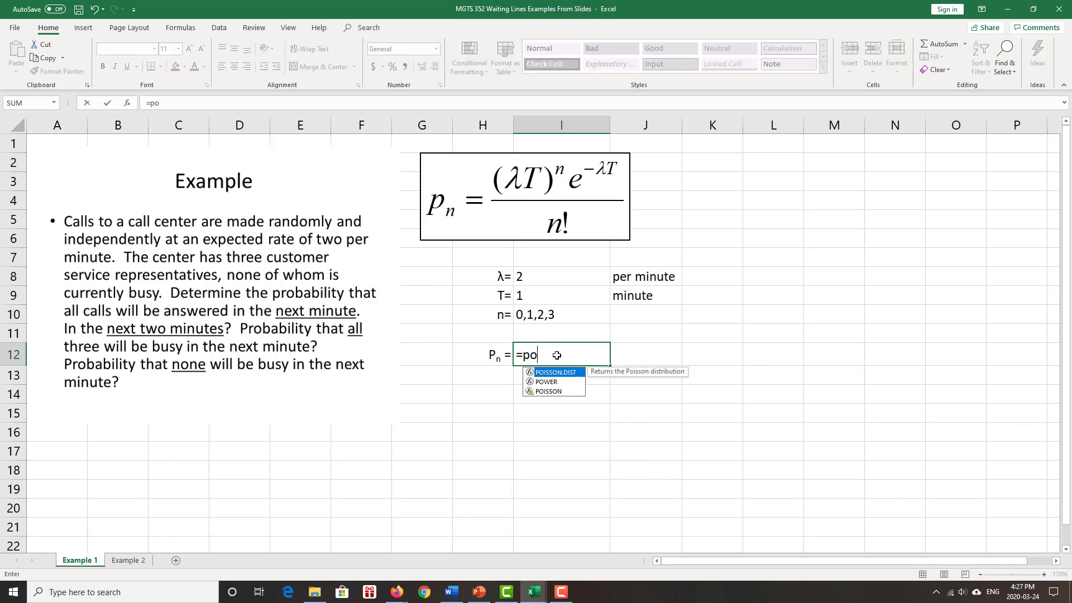
{"action": "type", "text": "isson"}
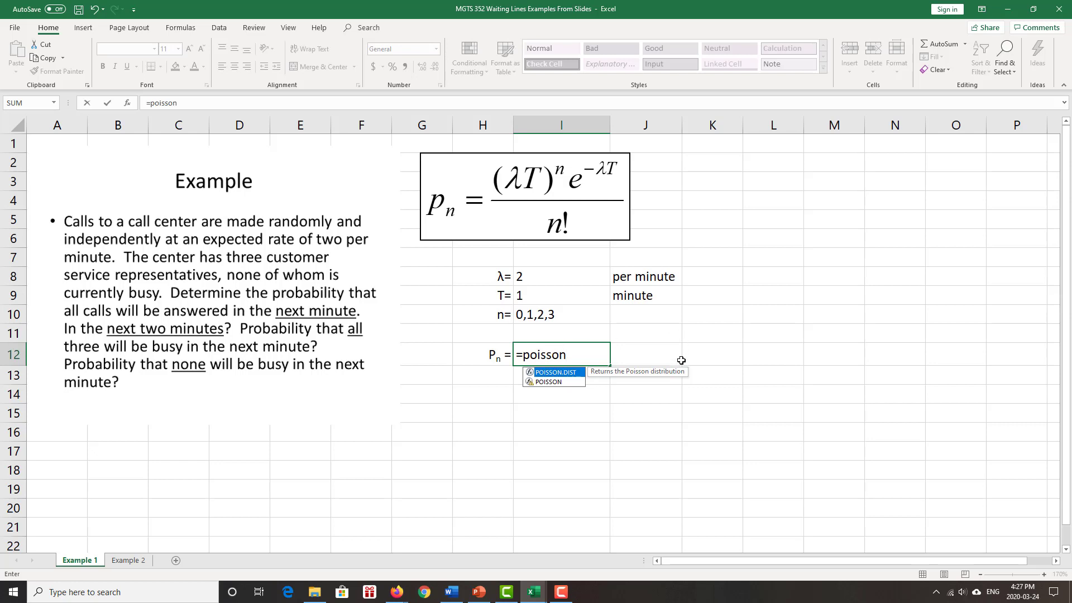
{"action": "type", "text": ".dist"}
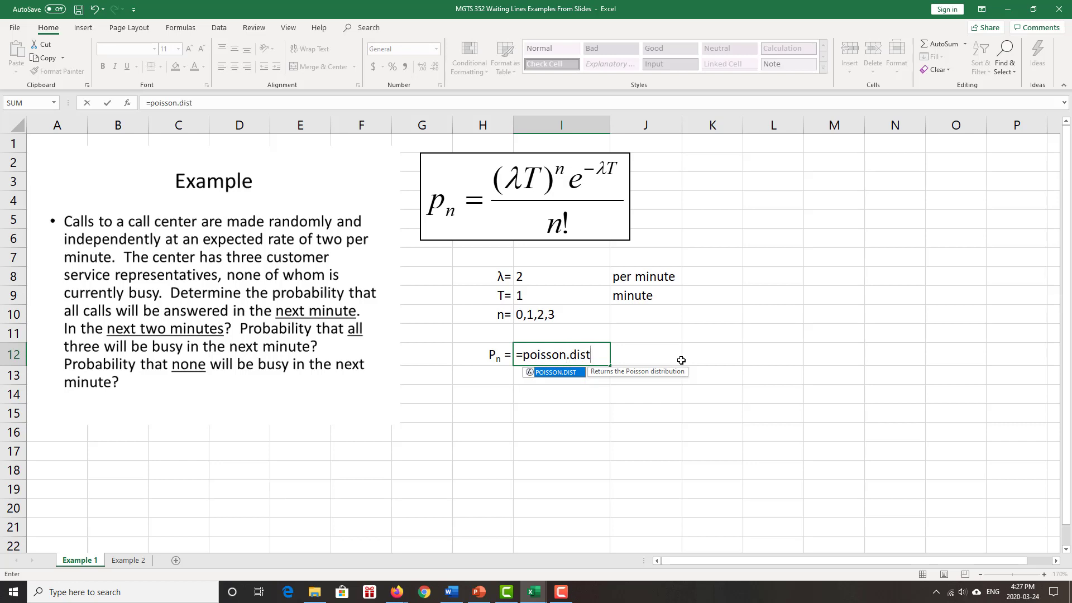
{"action": "type", "text": "("}
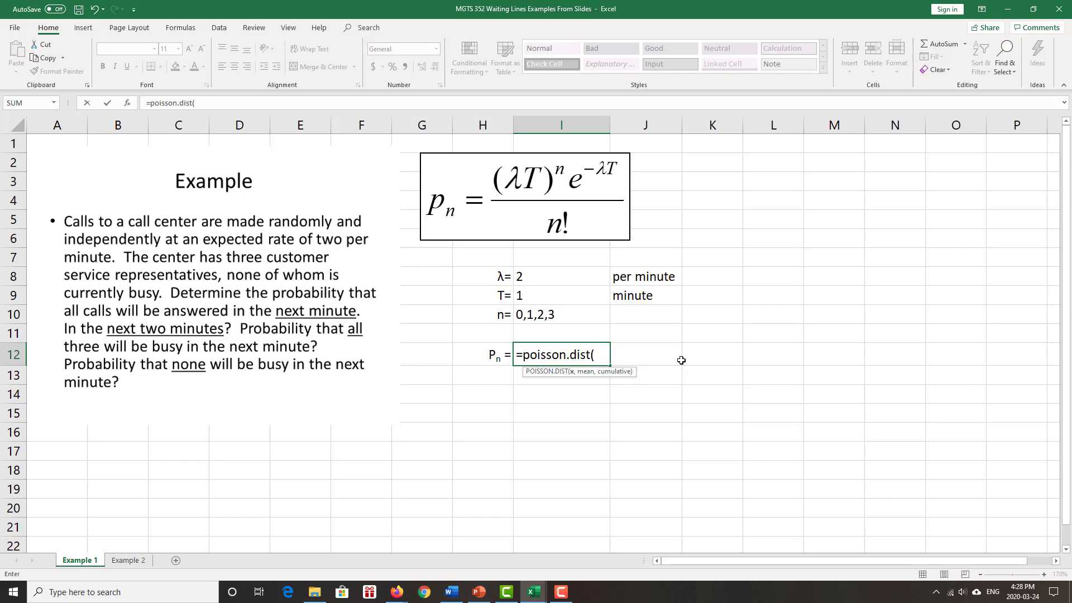
{"action": "type", "text": "3"}
{"action": "type", "text": ","}
{"action": "left_click", "coordinate": [537, 275]}
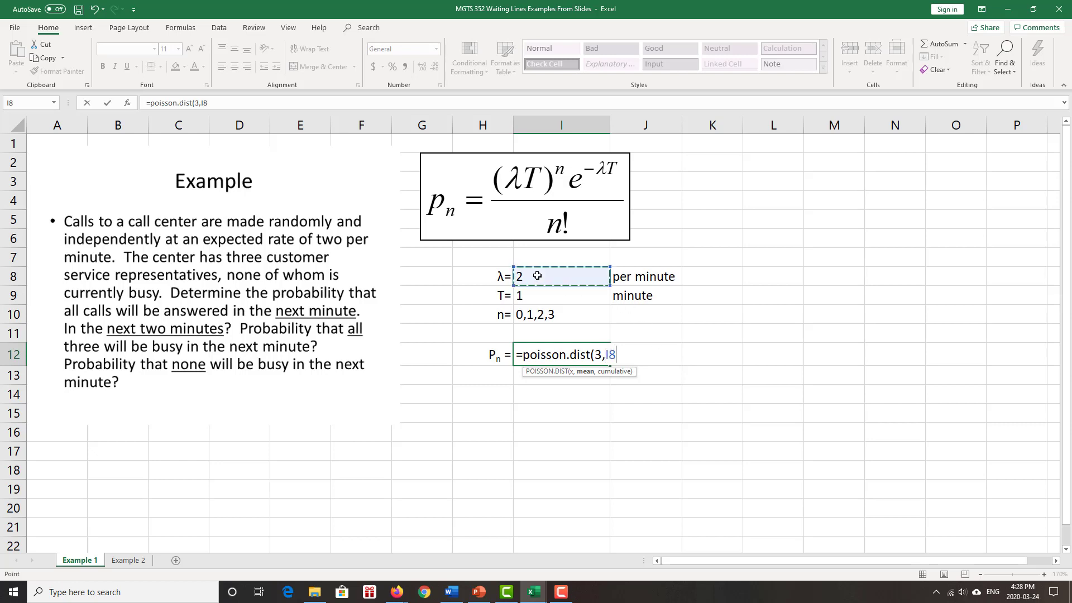
{"action": "type", "text": "*"}
{"action": "left_click", "coordinate": [557, 297]}
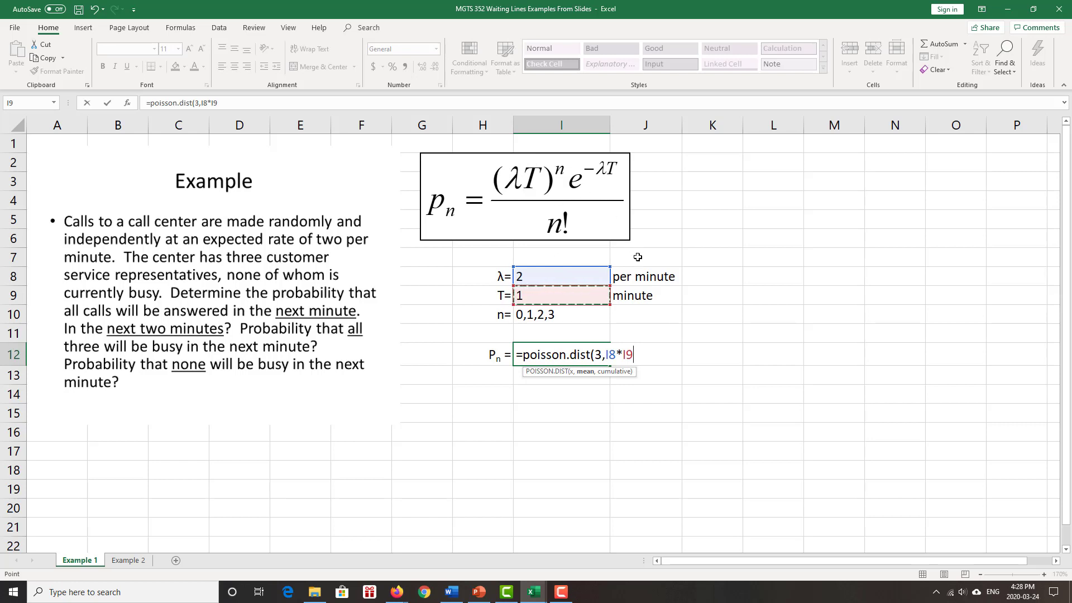
{"action": "type", "text": ","}
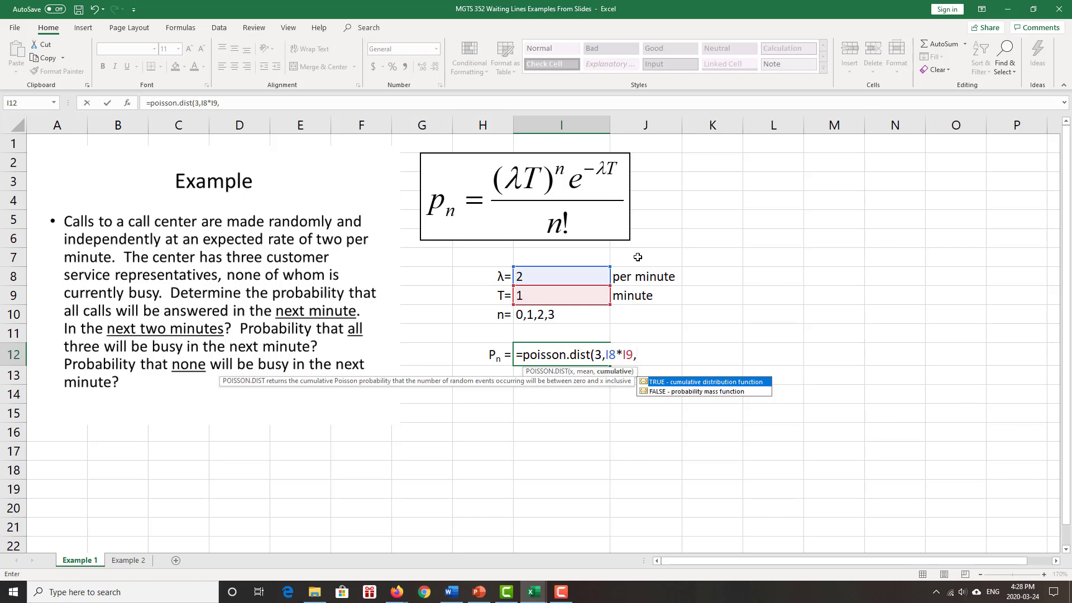
{"action": "type", "text": "1)"}
{"action": "key", "text": "Return"}
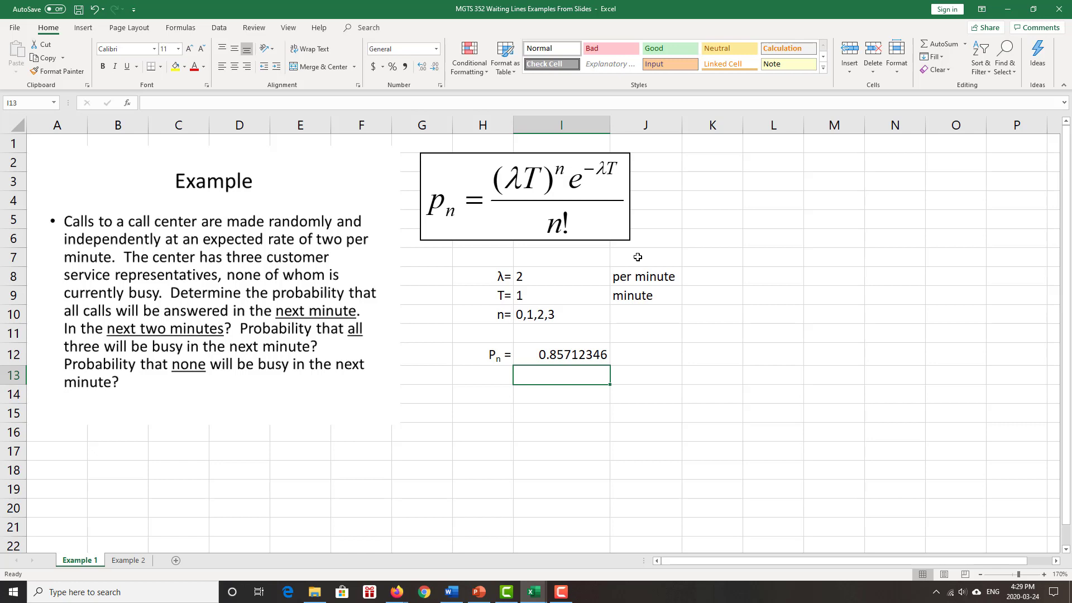
- Change T in I9 to 2 so Pn recalculates to 0.43347012
{"action": "left_click", "coordinate": [560, 353]}
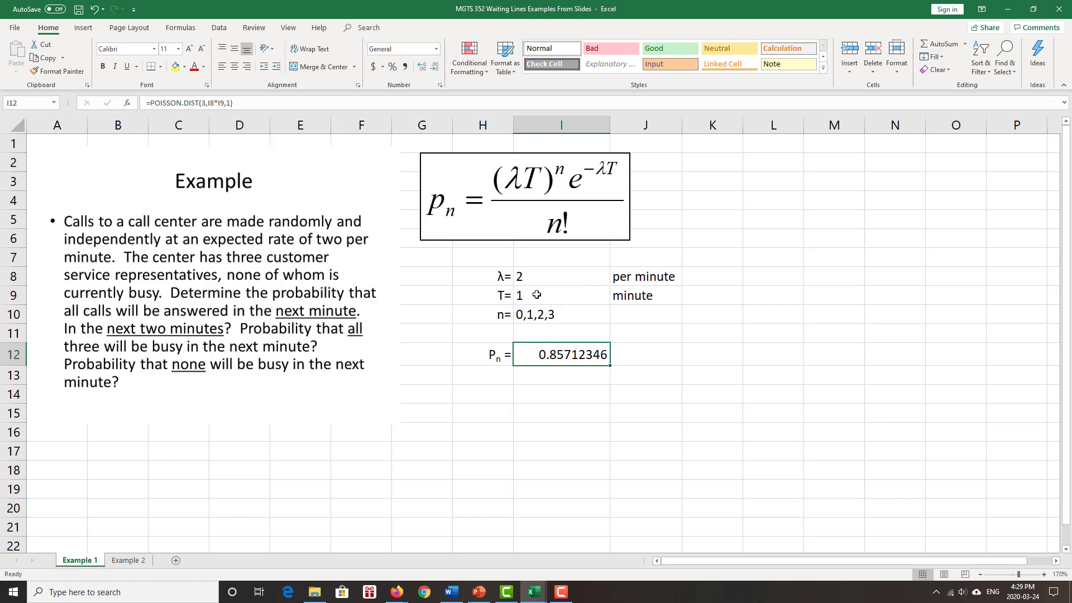
{"action": "left_click", "coordinate": [537, 294]}
{"action": "left_click", "coordinate": [507, 297]}
{"action": "left_click", "coordinate": [522, 296]}
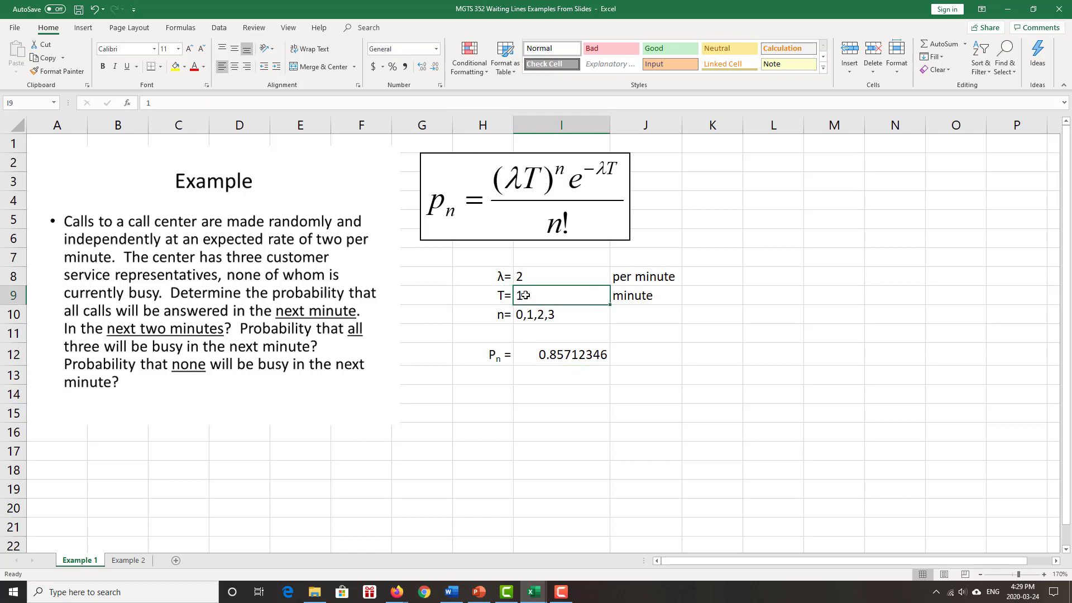
{"action": "type", "text": "2"}
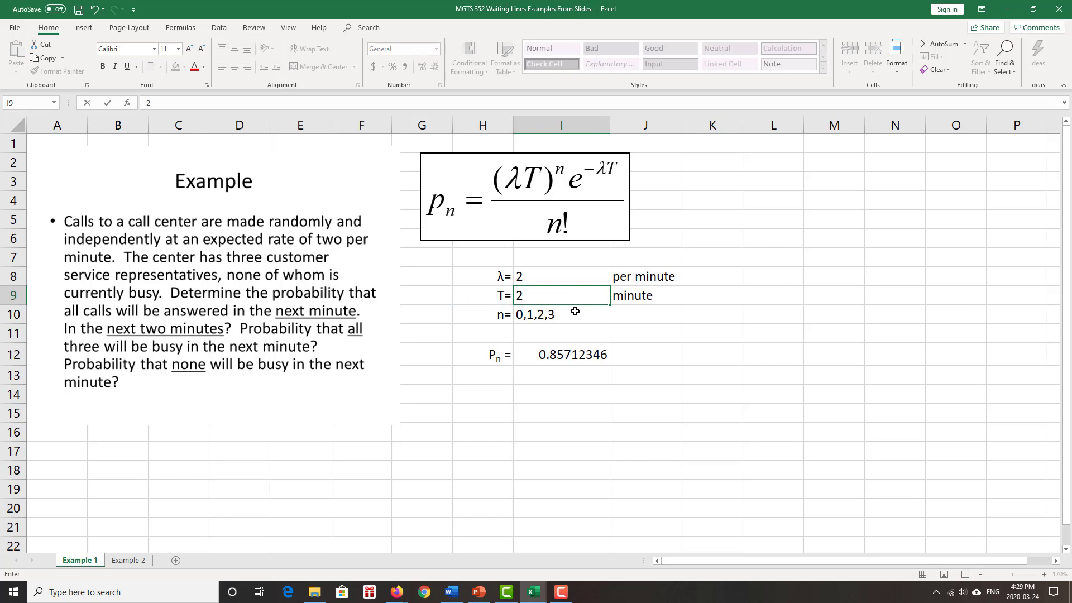
{"action": "key", "text": "Return"}
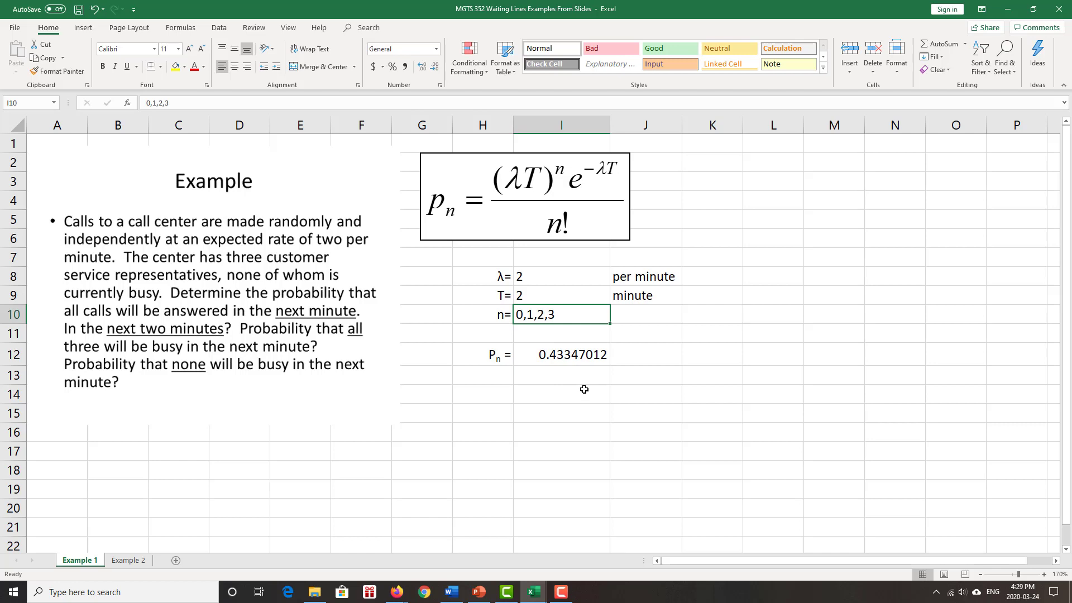
{"action": "left_click", "coordinate": [502, 399]}
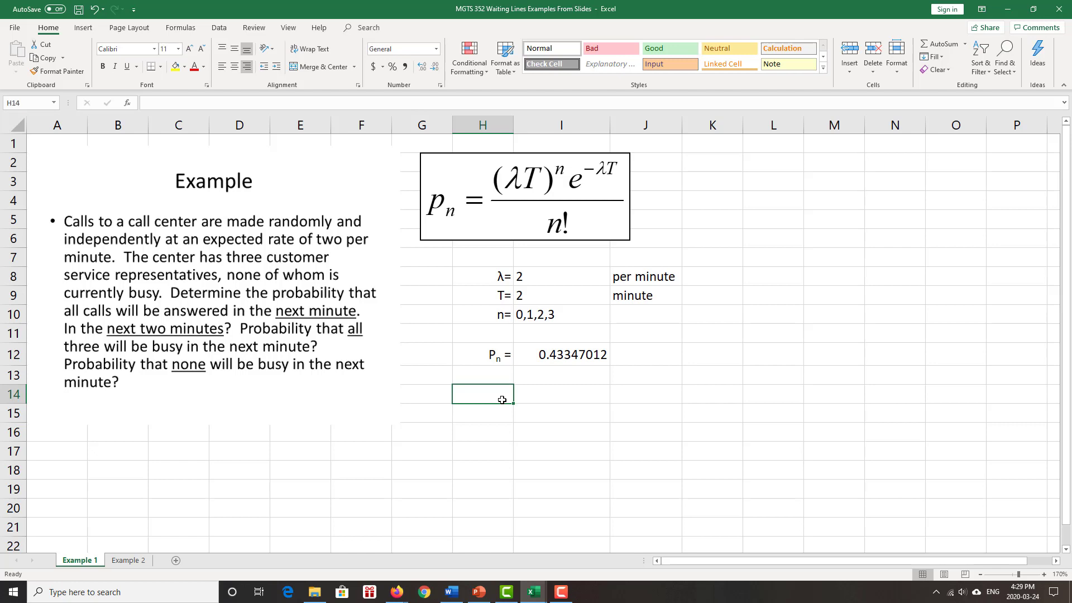
- Replace the n list in I10 with the single value 3
{"action": "left_click", "coordinate": [549, 319]}
{"action": "double_click", "coordinate": [562, 314]}
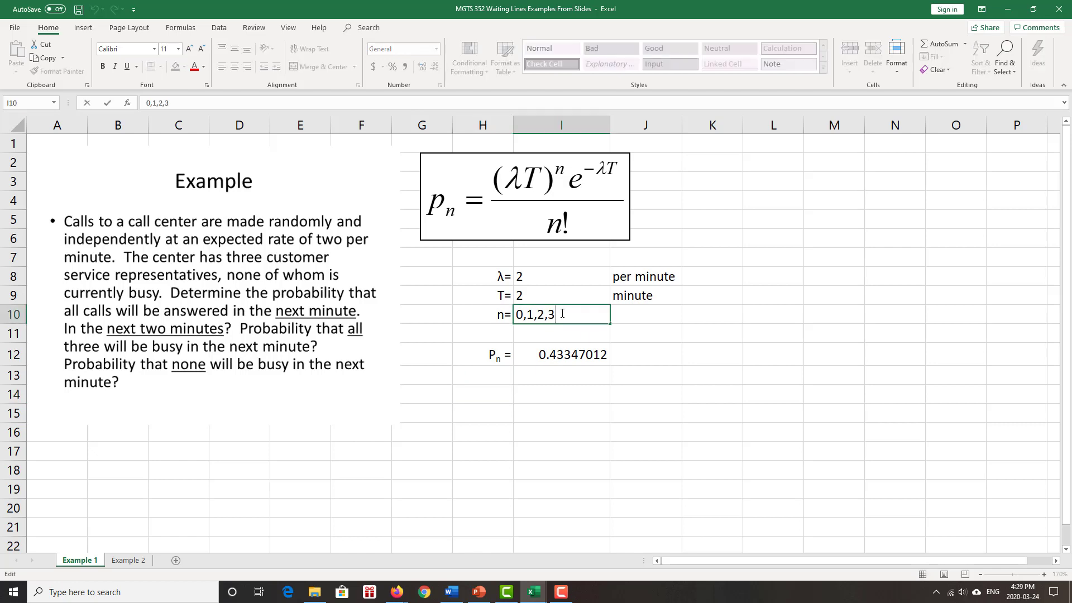
{"action": "key", "text": "BackSpace"}
{"action": "key", "text": "BackSpace"}
{"action": "key", "text": "BackSpace"}
{"action": "key", "text": "BackSpace"}
{"action": "key", "text": "BackSpace"}
{"action": "key", "text": "BackSpace"}
{"action": "key", "text": "BackSpace"}
{"action": "type", "text": "3"}
- Change the Pn formula's cumulative argument from 1 to 0
{"action": "double_click", "coordinate": [587, 355]}
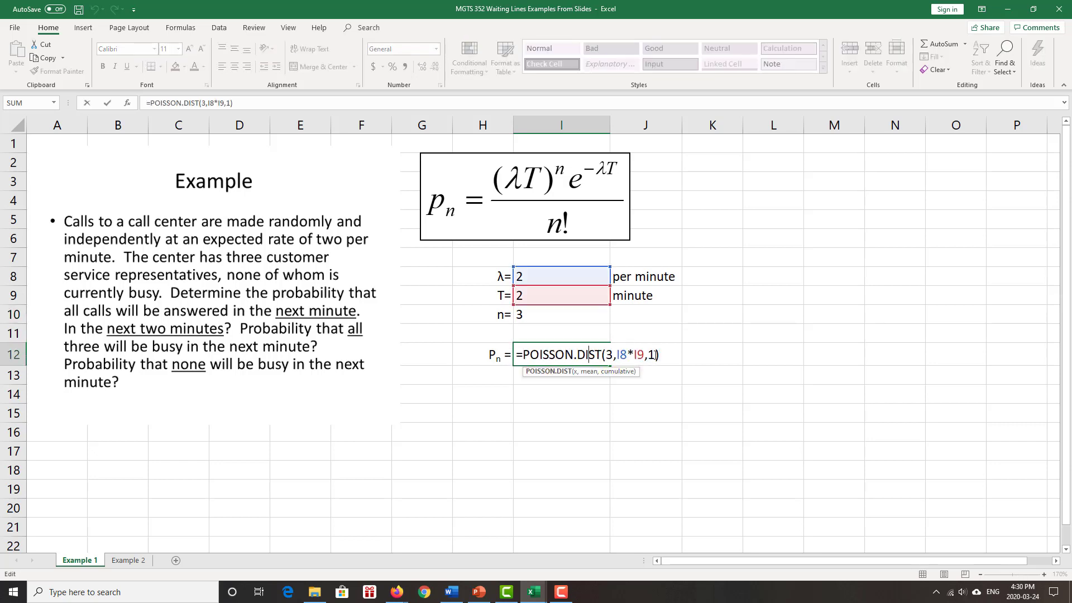
{"action": "left_click", "coordinate": [657, 356]}
{"action": "key", "text": "BackSpace"}
{"action": "type", "text": "0"}
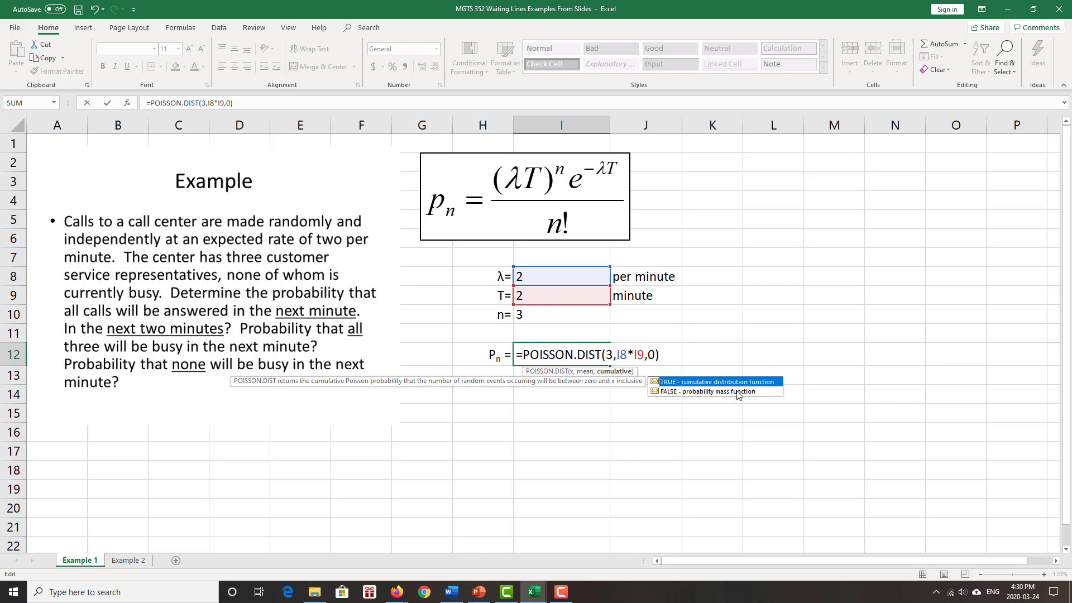
{"action": "key", "text": "Return"}
- Reset T in I9 to 1, making Pn 0.180447044
{"action": "left_click", "coordinate": [537, 297]}
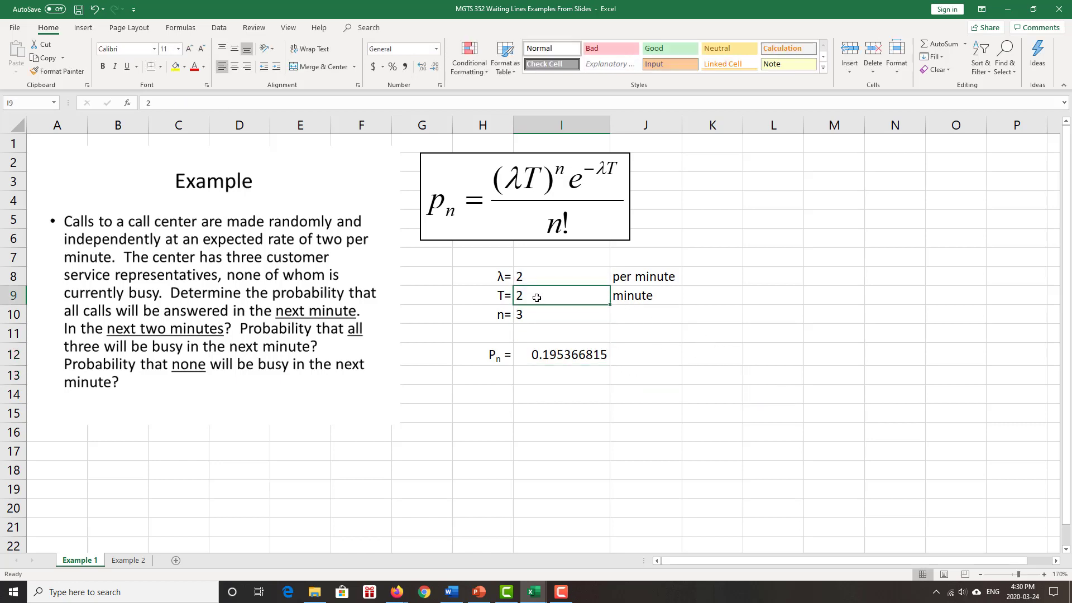
{"action": "type", "text": "1"}
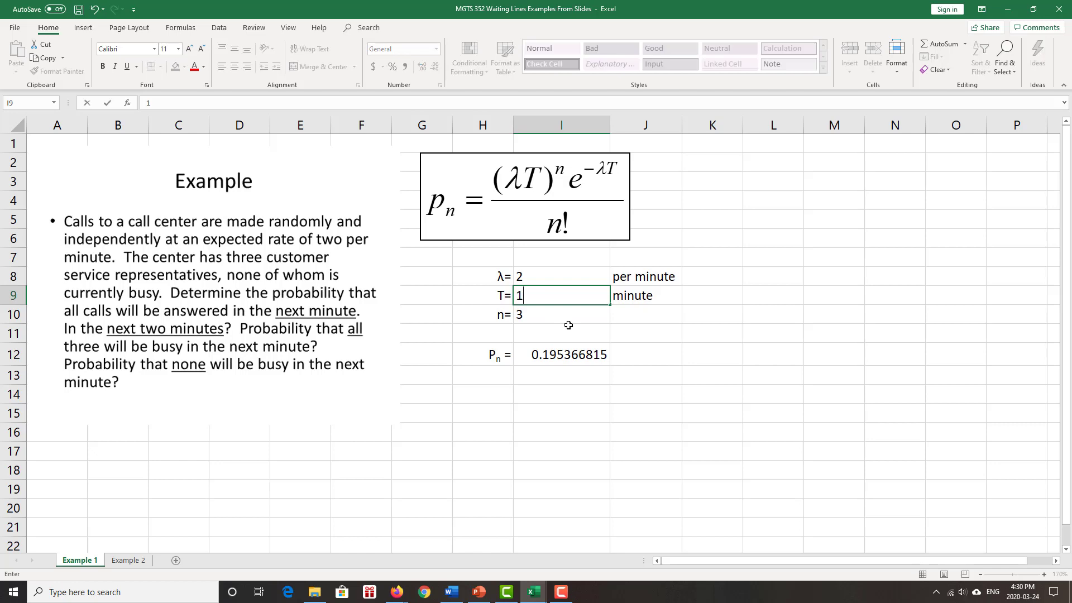
{"action": "left_click", "coordinate": [657, 354]}
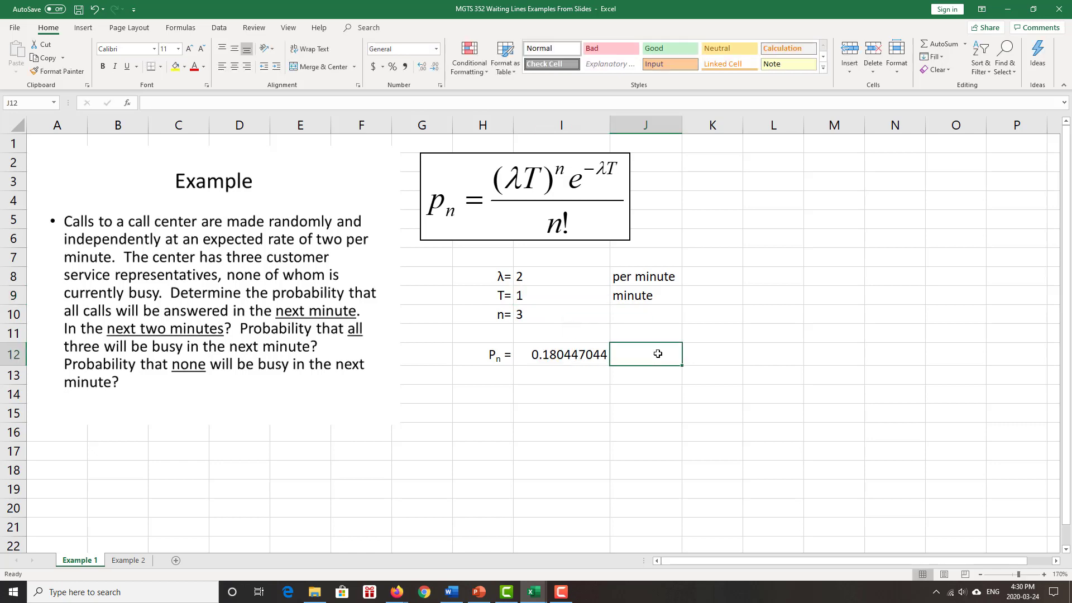
- Set n in I10 to 0
{"action": "double_click", "coordinate": [595, 355]}
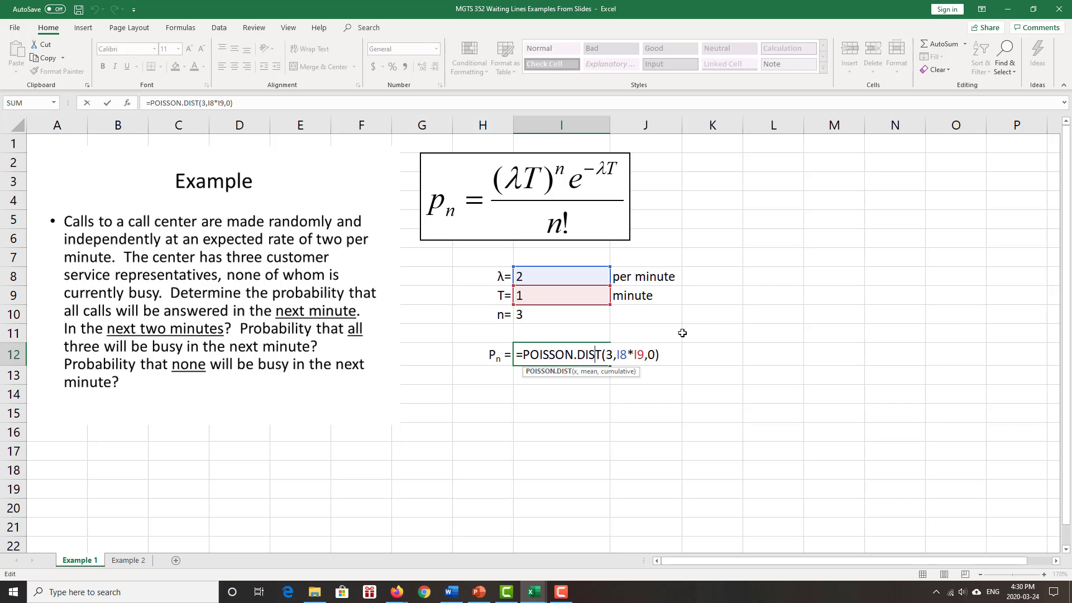
{"action": "key", "text": "Return"}
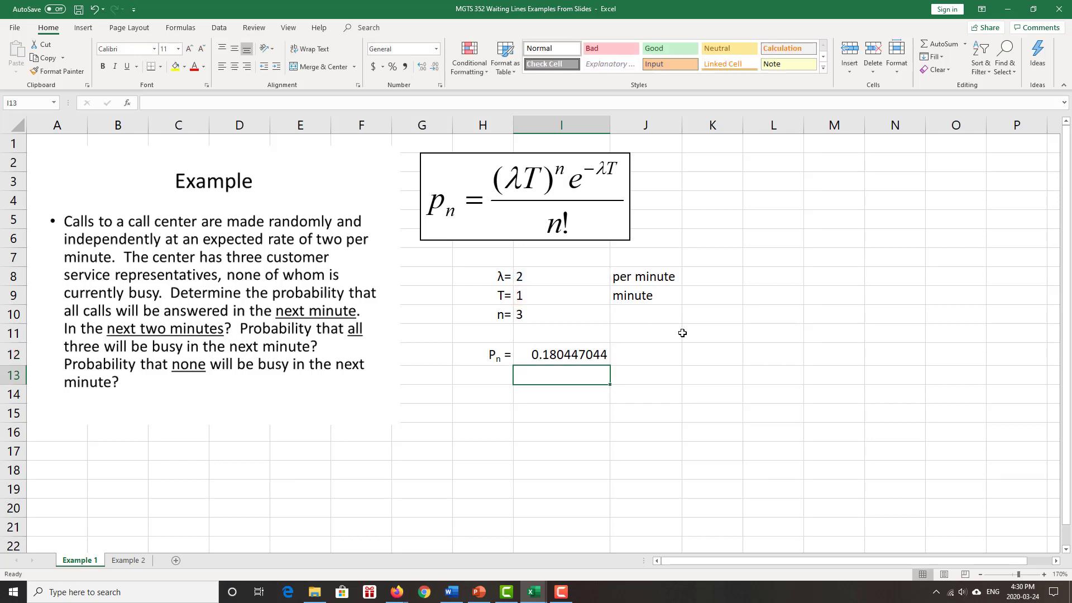
{"action": "left_click", "coordinate": [523, 315]}
{"action": "type", "text": "0"}
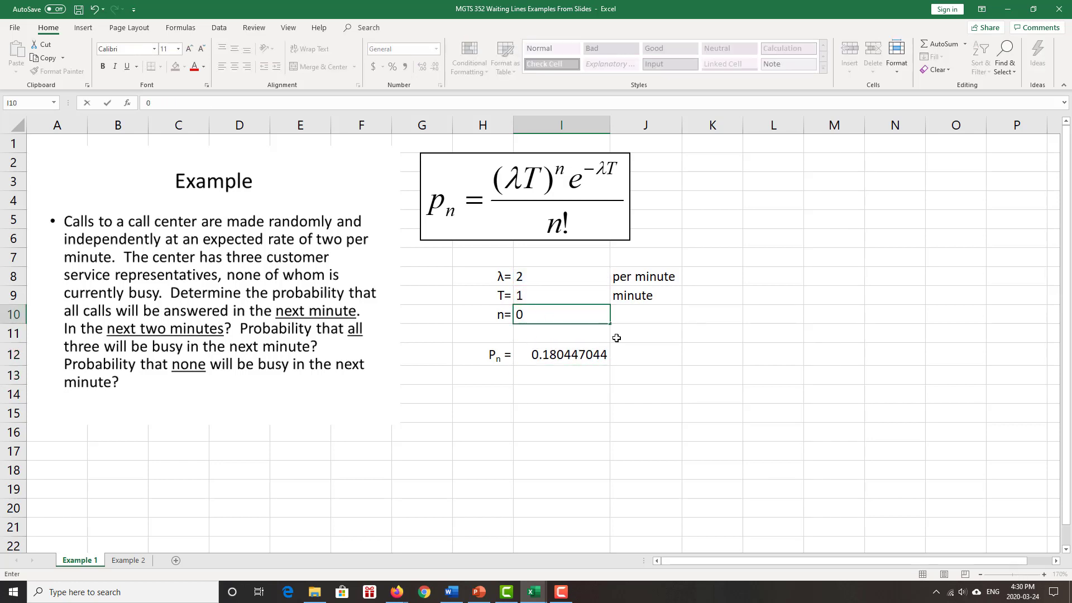
{"action": "key", "text": "Return"}
- Change the POISSON.DIST x argument from 3 to 0, giving Pn of 0.135335283
{"action": "left_click", "coordinate": [594, 353]}
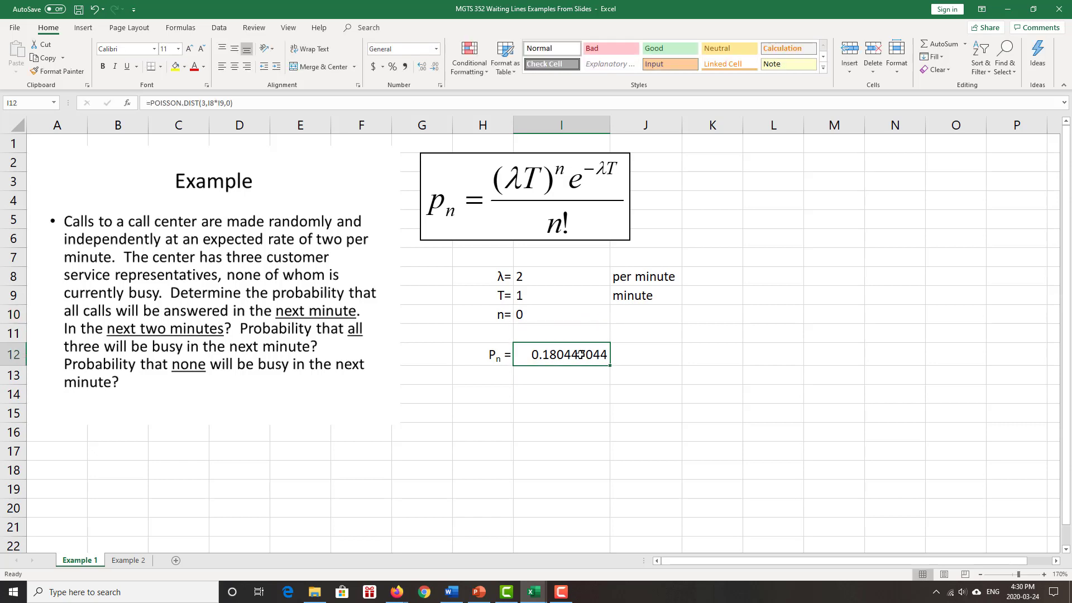
{"action": "double_click", "coordinate": [577, 354]}
{"action": "left_click", "coordinate": [615, 355]}
{"action": "key", "text": "BackSpace"}
{"action": "type", "text": "0"}
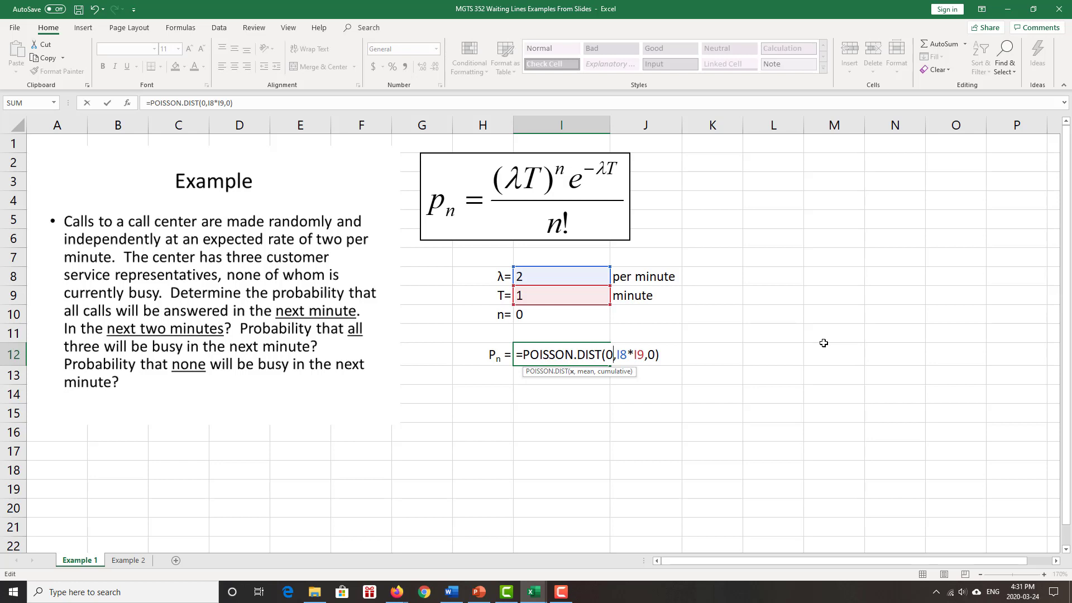
{"action": "key", "text": "Return"}
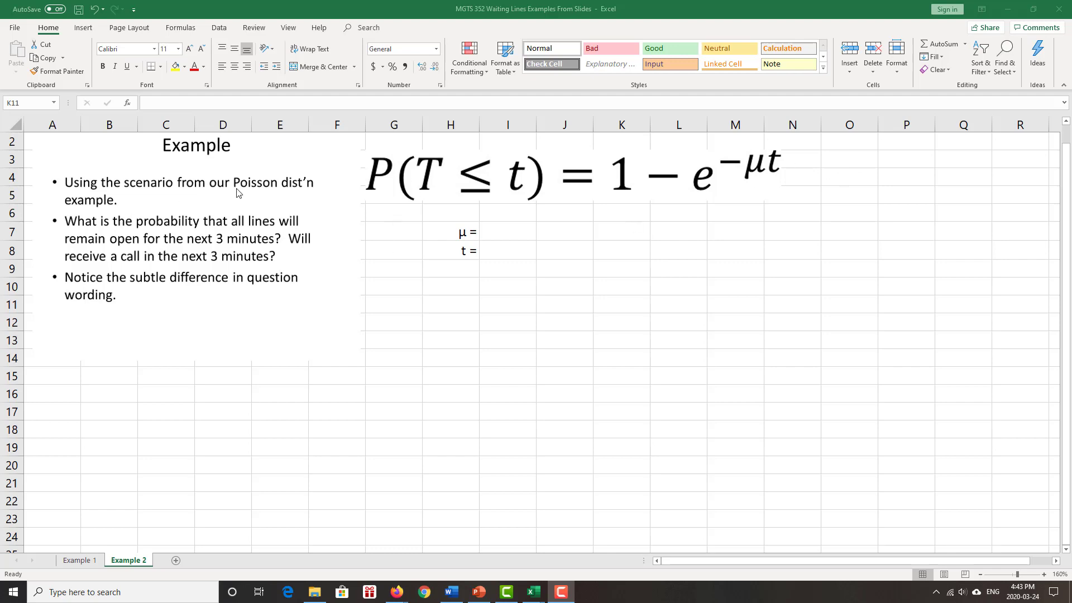
- Enter μ = 2 in I7 and t = 3 in I8
{"action": "left_click", "coordinate": [512, 229]}
{"action": "type", "text": "2"}
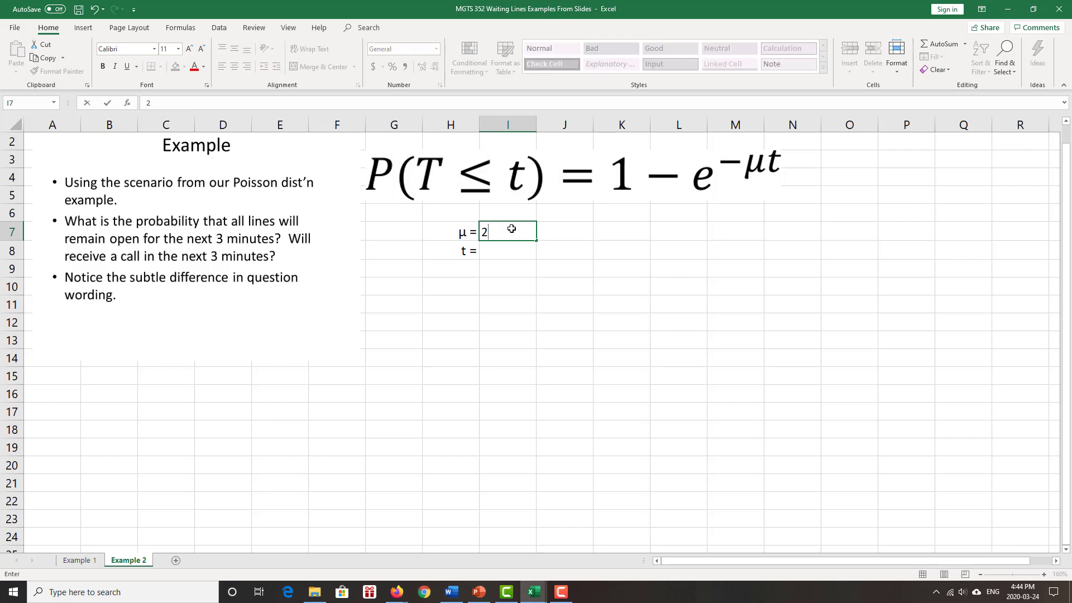
{"action": "left_click", "coordinate": [571, 233]}
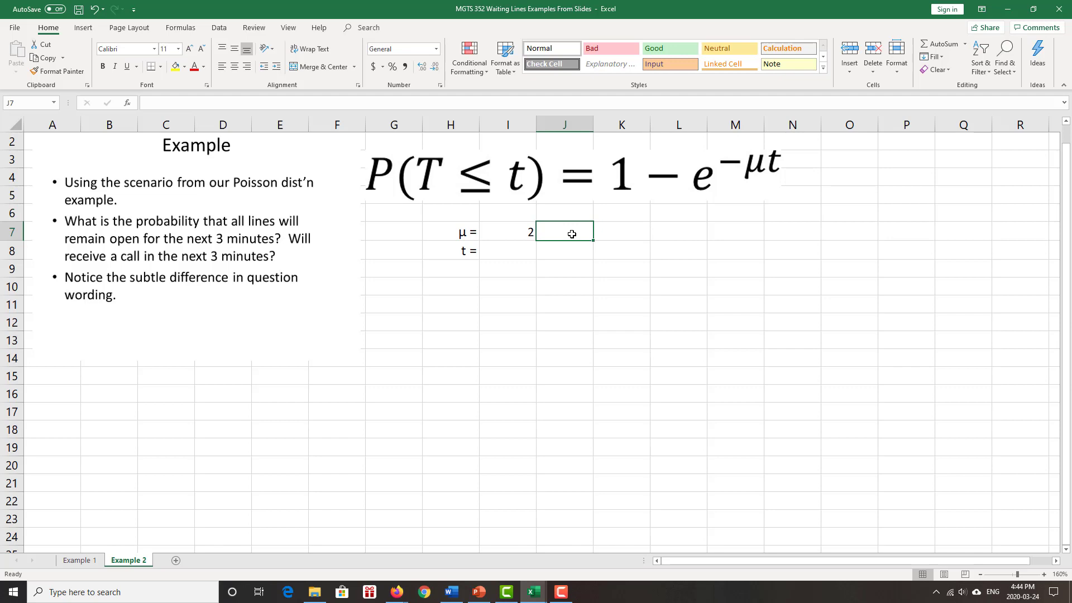
{"action": "left_click", "coordinate": [508, 249]}
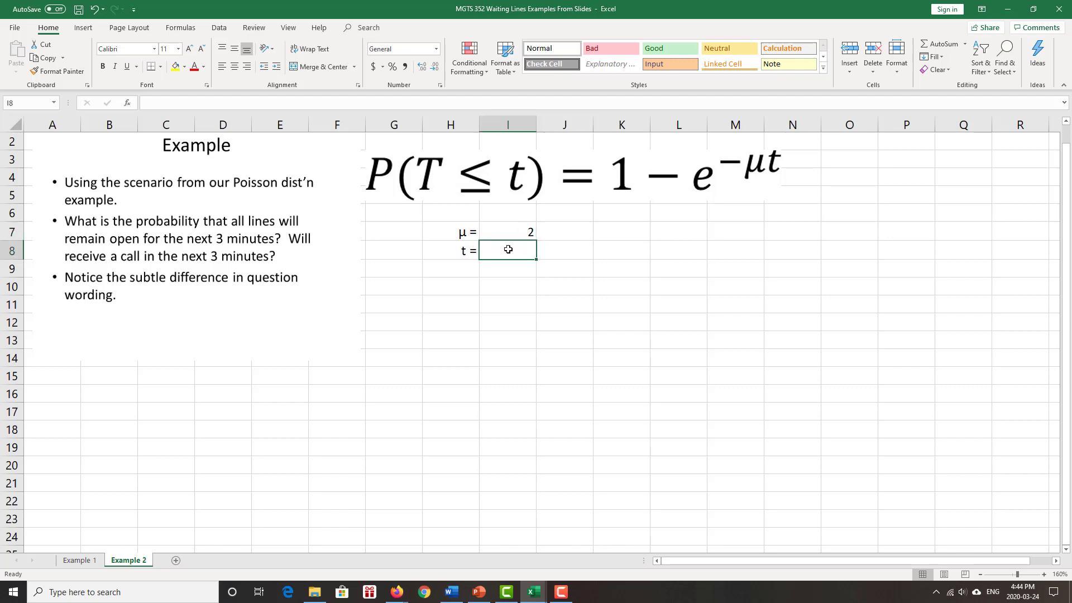
{"action": "type", "text": "3"}
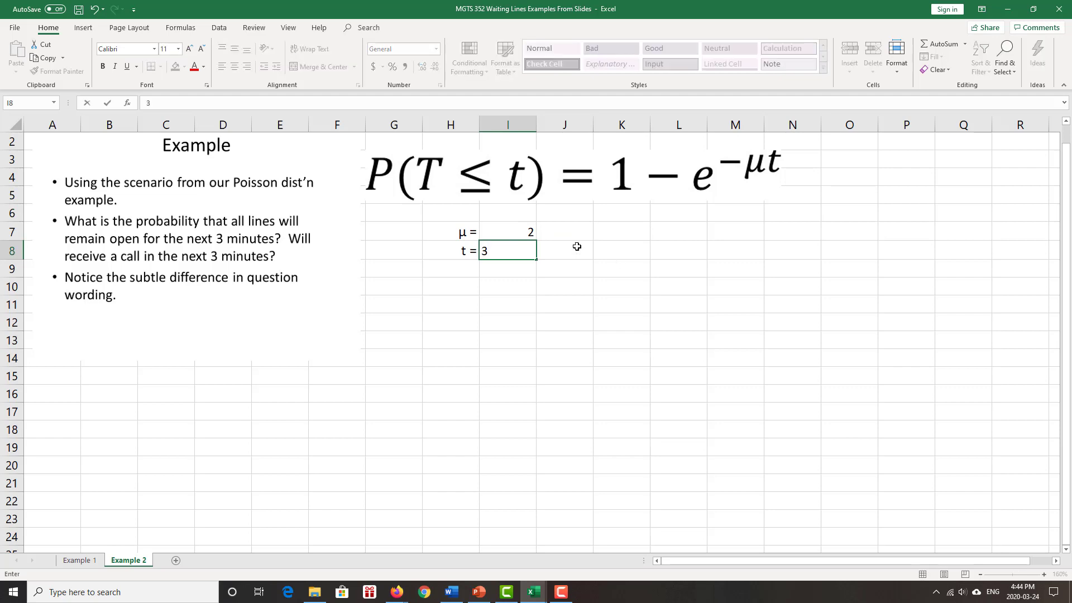
{"action": "left_click", "coordinate": [577, 246]}
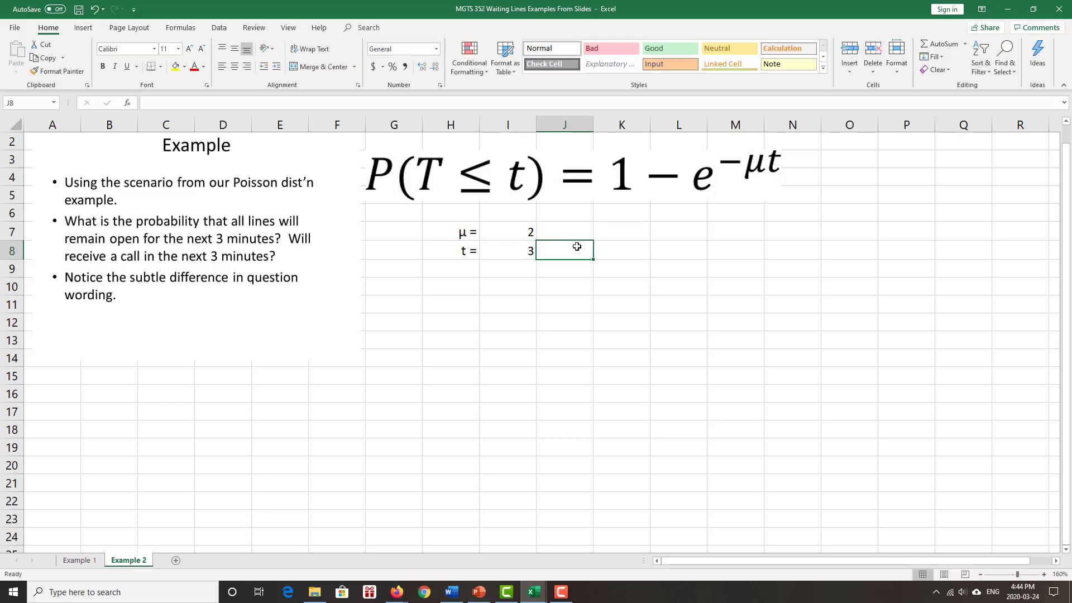
{"action": "left_click", "coordinate": [505, 285]}
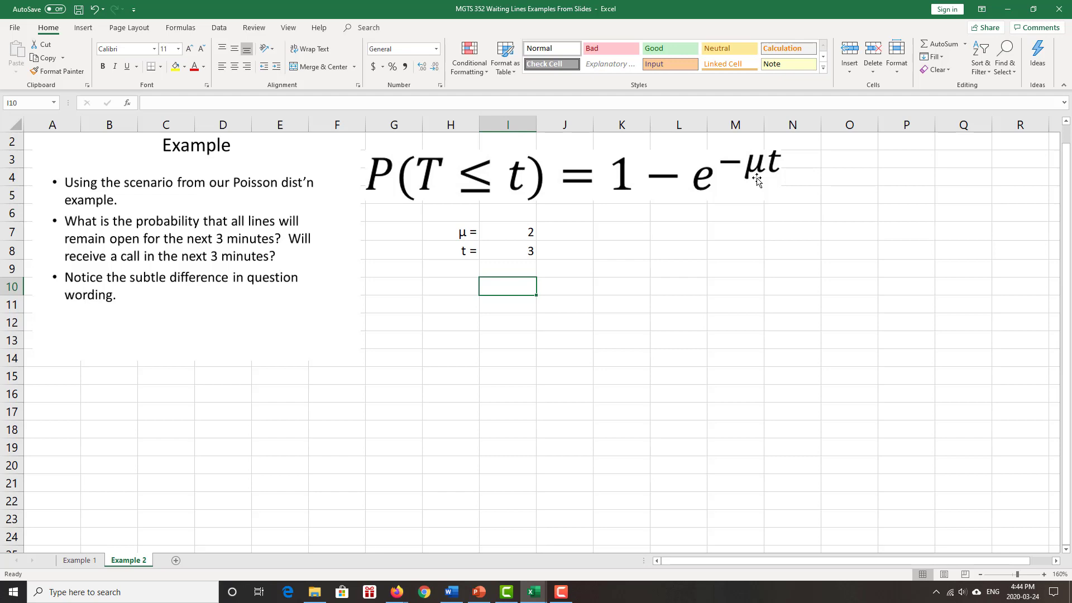
- Type the labels P(T>3) in H10 and P(T<3) in H11
{"action": "left_click", "coordinate": [455, 280]}
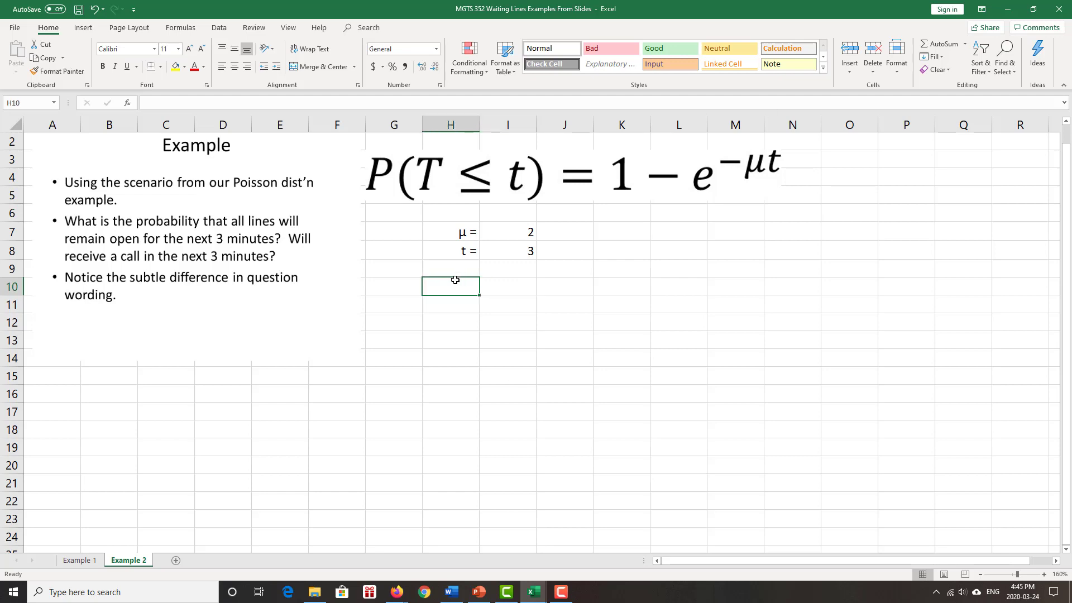
{"action": "type", "text": "P(T"}
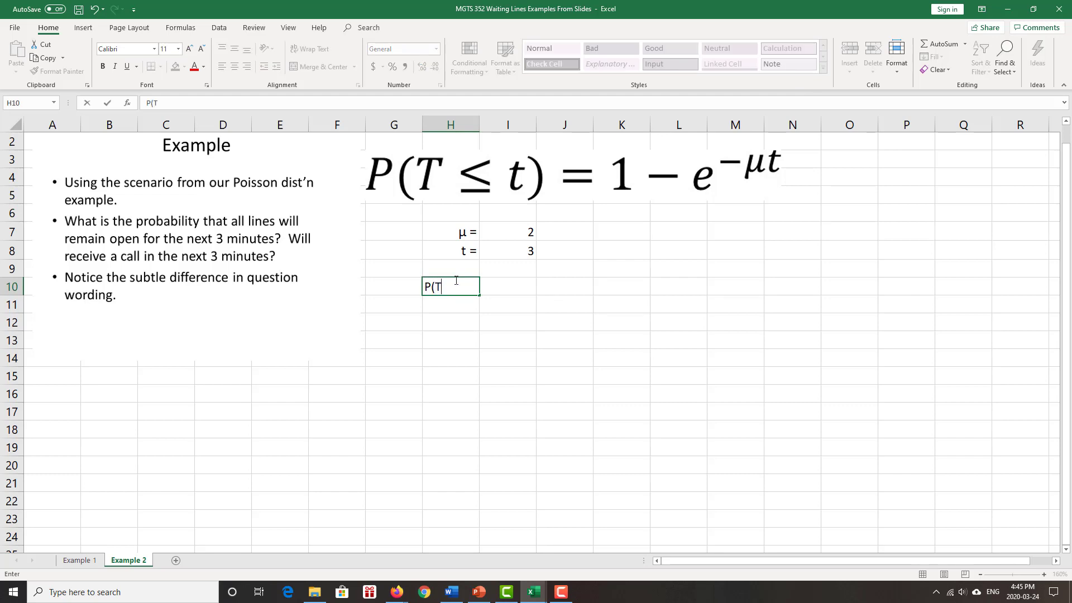
{"action": "type", "text": ">3)"}
{"action": "left_click", "coordinate": [445, 299]}
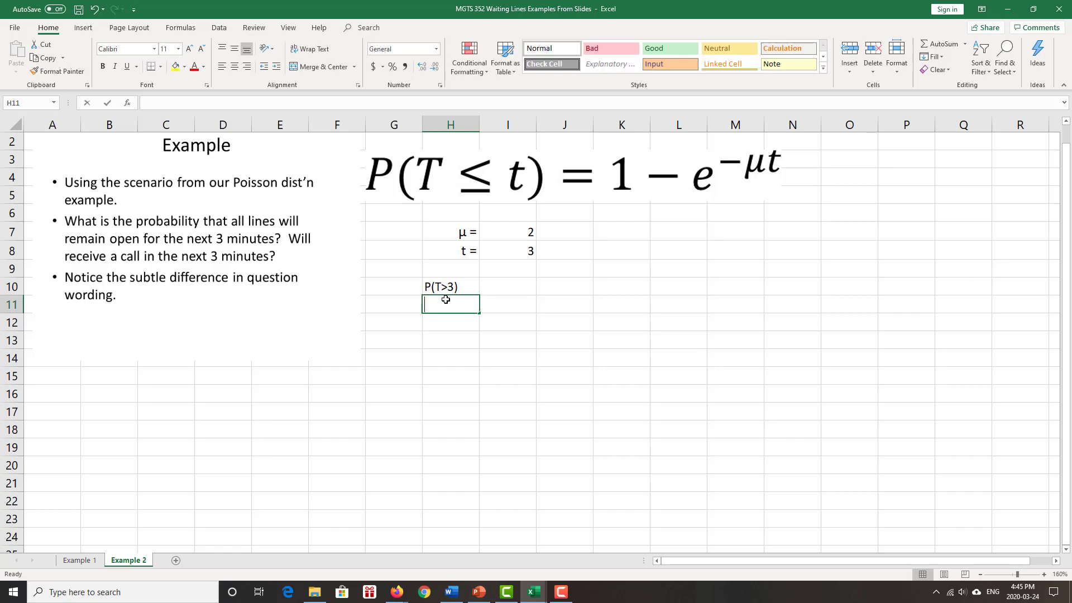
{"action": "type", "text": "P"}
{"action": "key", "text": "BackSpace"}
{"action": "type", "text": "("}
{"action": "key", "text": "BackSpace"}
{"action": "type", "text": "(T"}
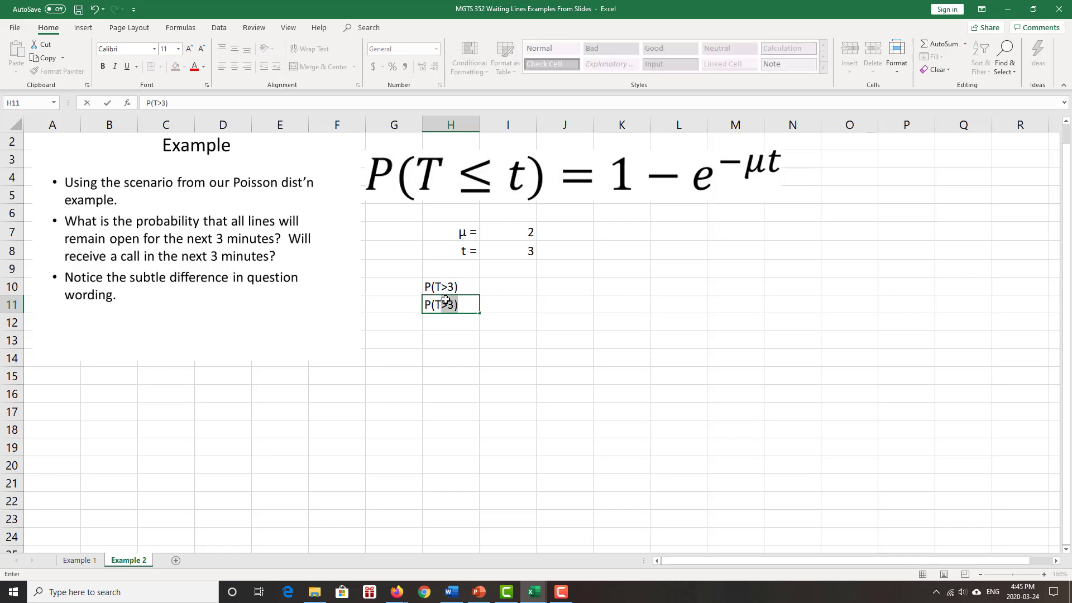
{"action": "type", "text": "<3)"}
{"action": "left_click", "coordinate": [462, 286]}
- Append = to both labels and right-align H10:H11
{"action": "left_click", "coordinate": [186, 103]}
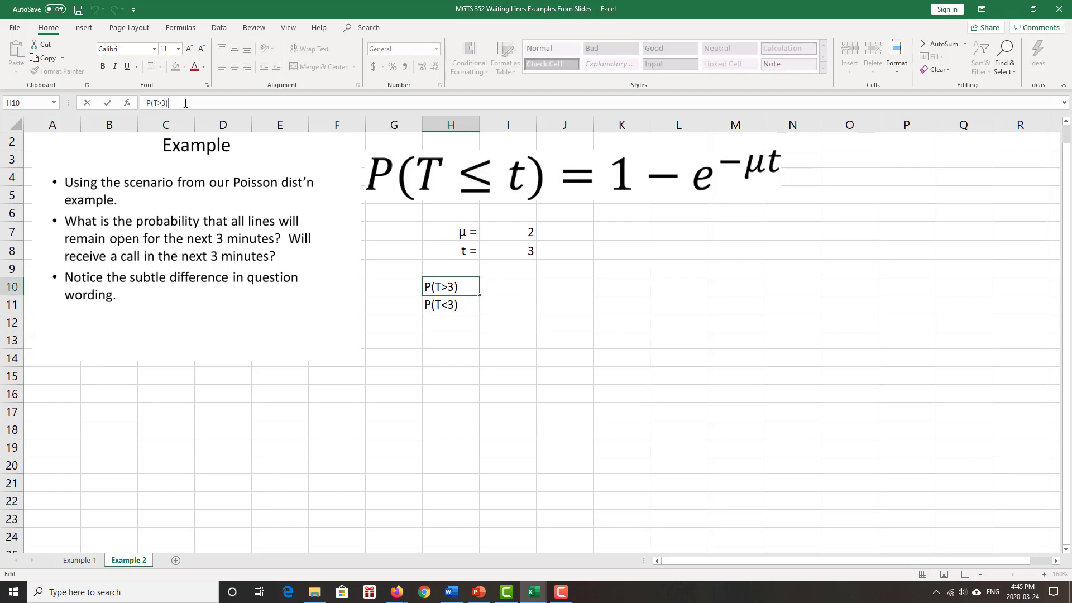
{"action": "type", "text": "="}
{"action": "key", "text": "Return"}
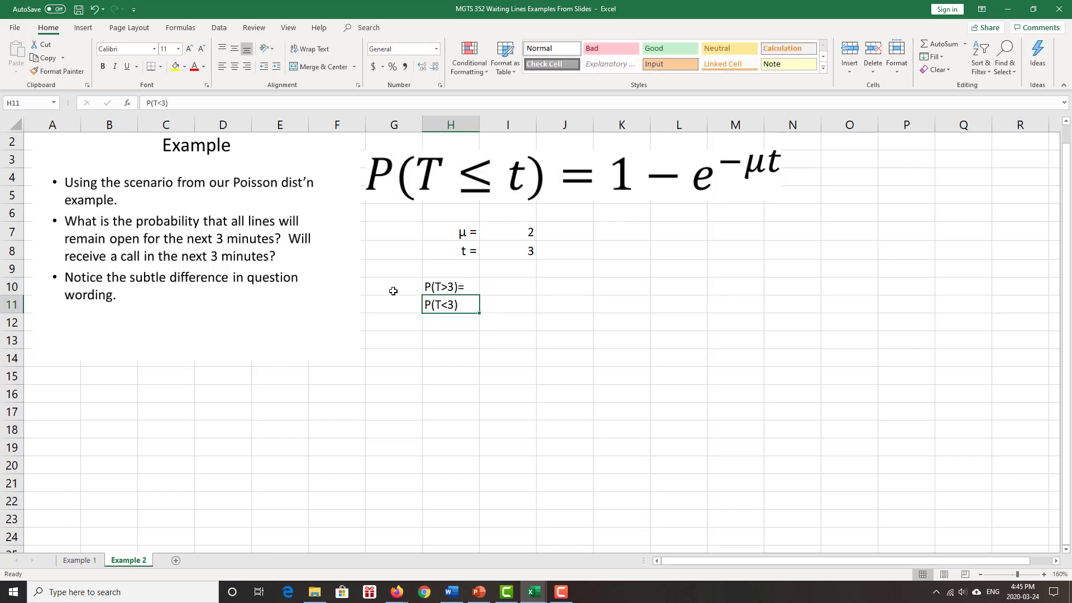
{"action": "double_click", "coordinate": [466, 305]}
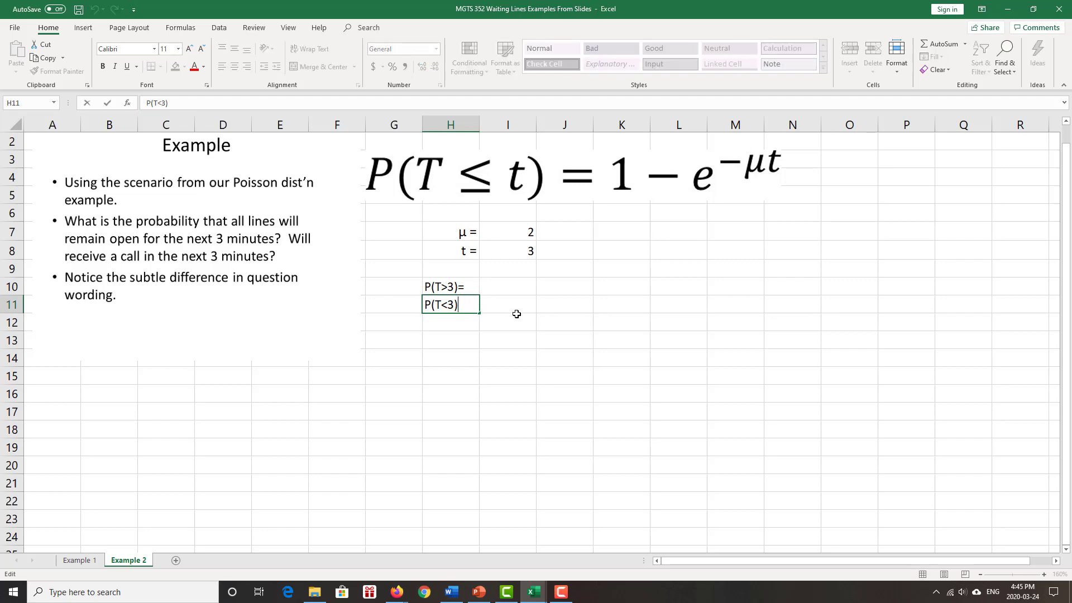
{"action": "type", "text": "="}
{"action": "left_click_drag", "start_coordinate": [451, 290], "coordinate": [452, 304]}
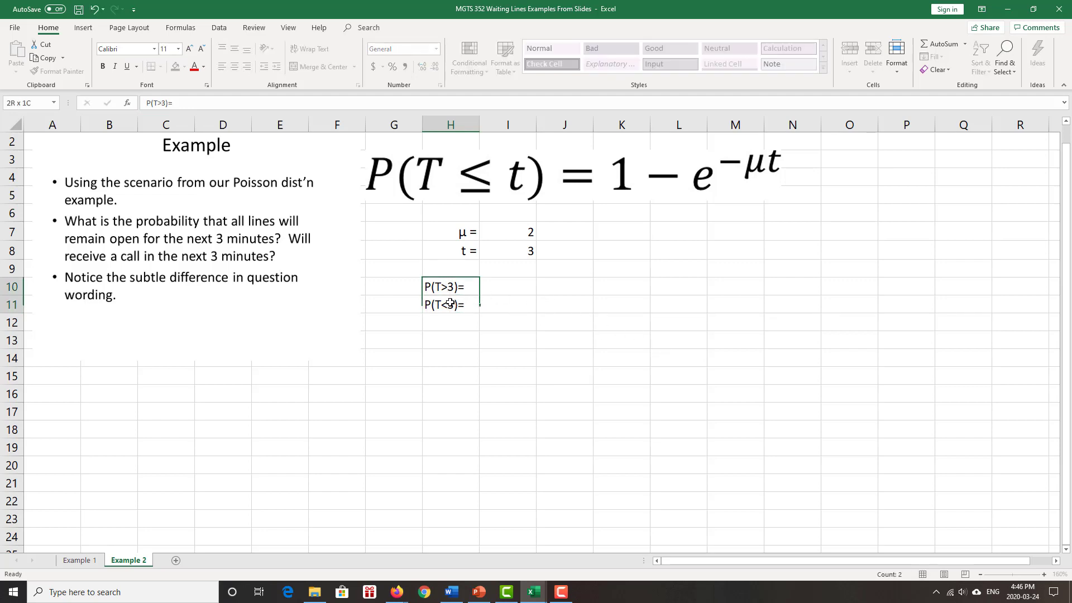
{"action": "left_click", "coordinate": [248, 67]}
{"action": "left_click", "coordinate": [505, 288]}
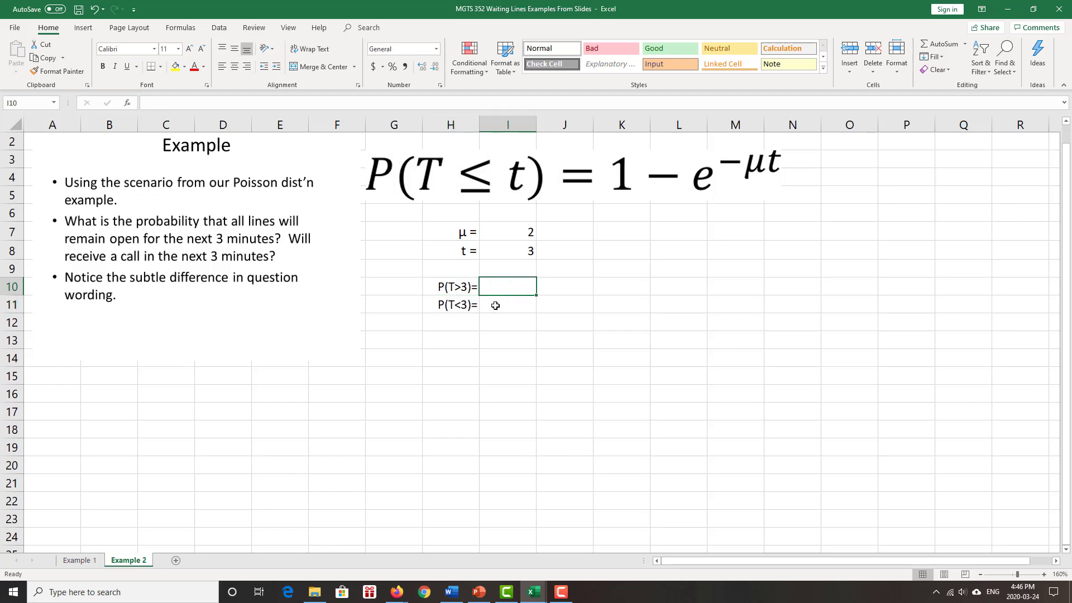
- Enter =EXPON.DIST(I8, I7, 1) in I11, giving P(T<3) = 0.99752
{"action": "left_click", "coordinate": [495, 306]}
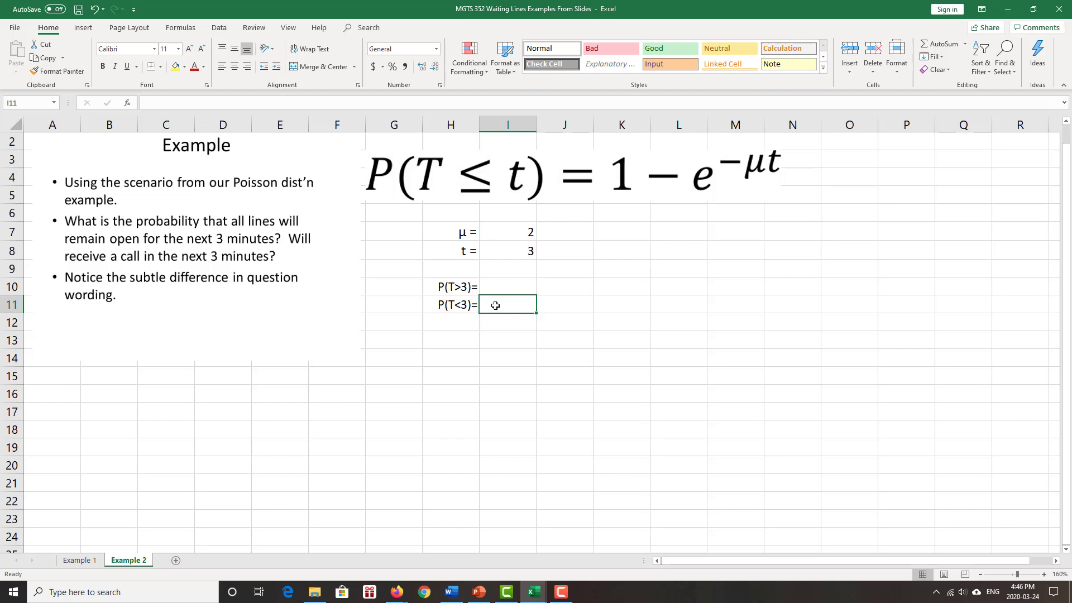
{"action": "left_click", "coordinate": [521, 250]}
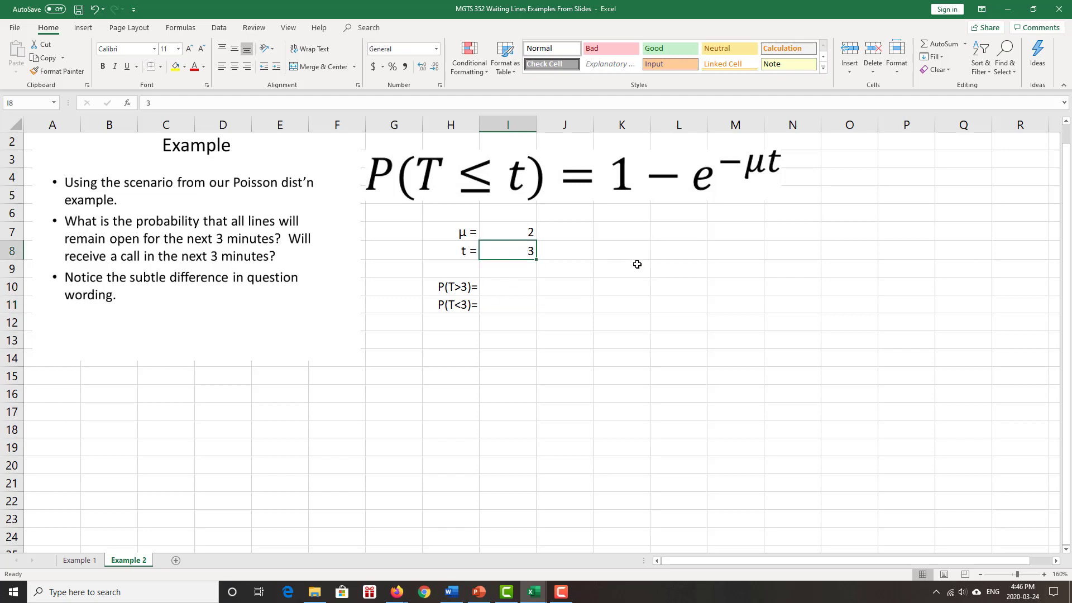
{"action": "left_click", "coordinate": [504, 305]}
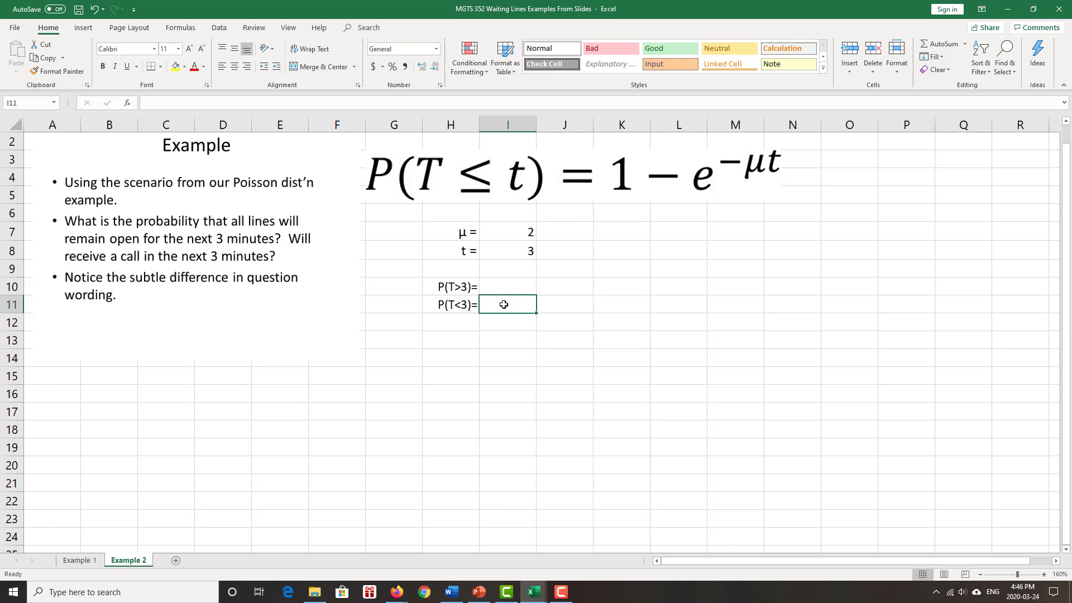
{"action": "type", "text": "=expond"}
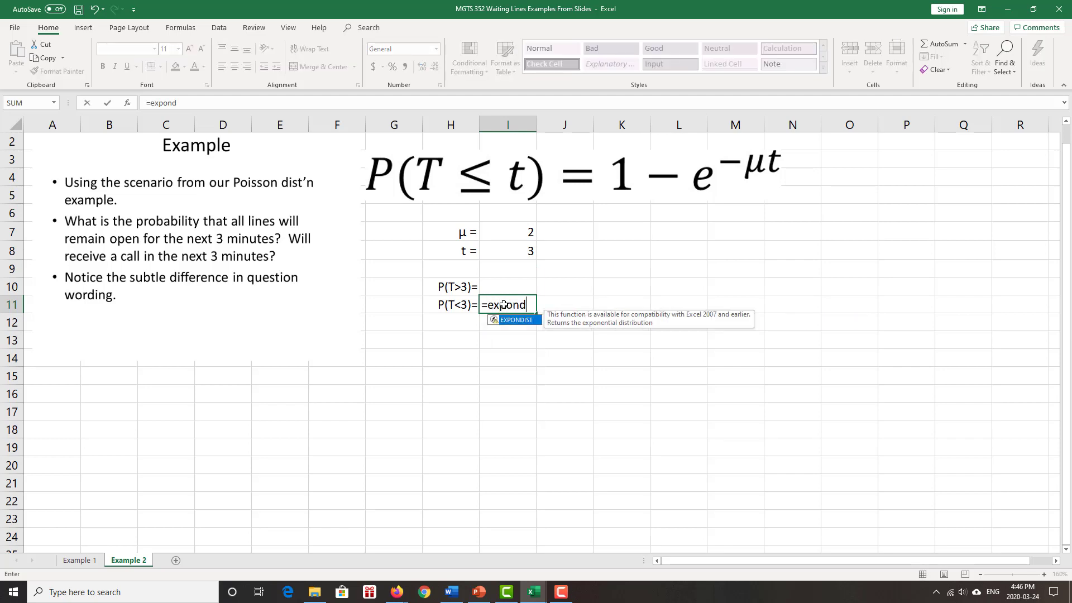
{"action": "key", "text": "BackSpace"}
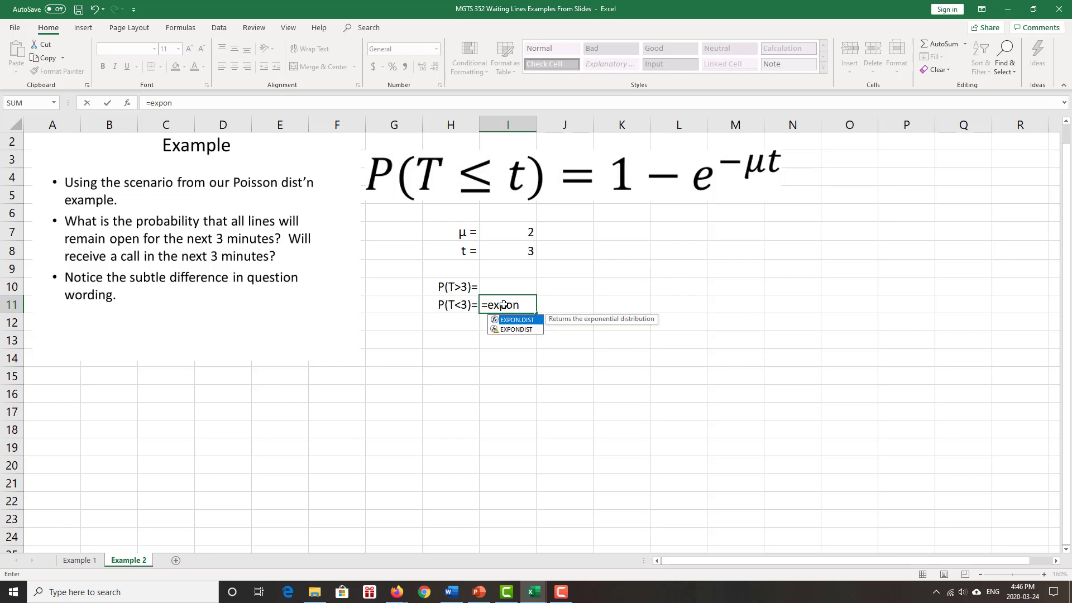
{"action": "type", "text": ".dist"}
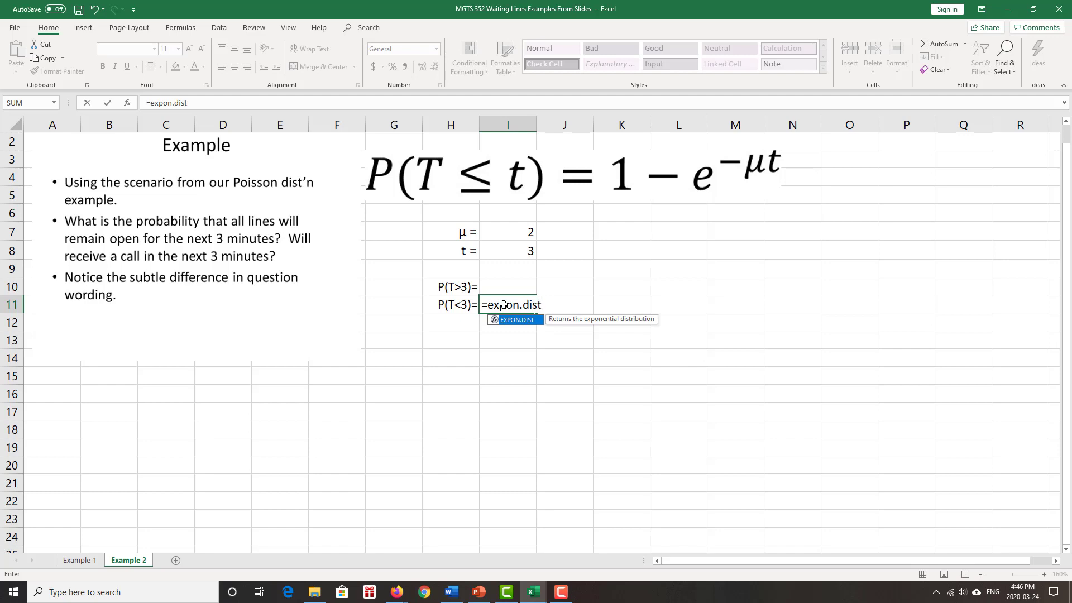
{"action": "type", "text": "("}
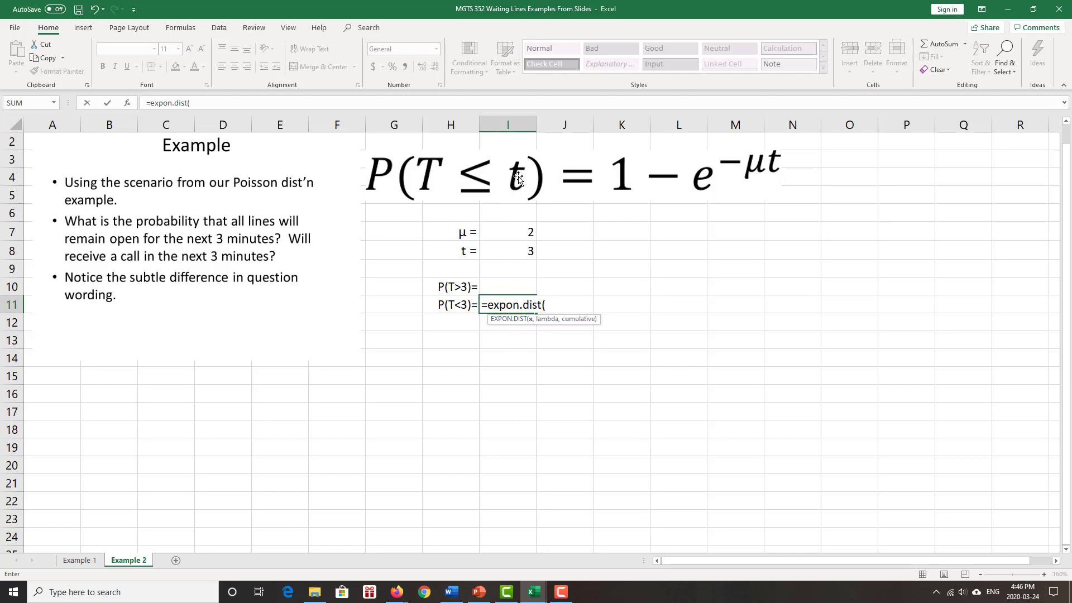
{"action": "left_click", "coordinate": [510, 254]}
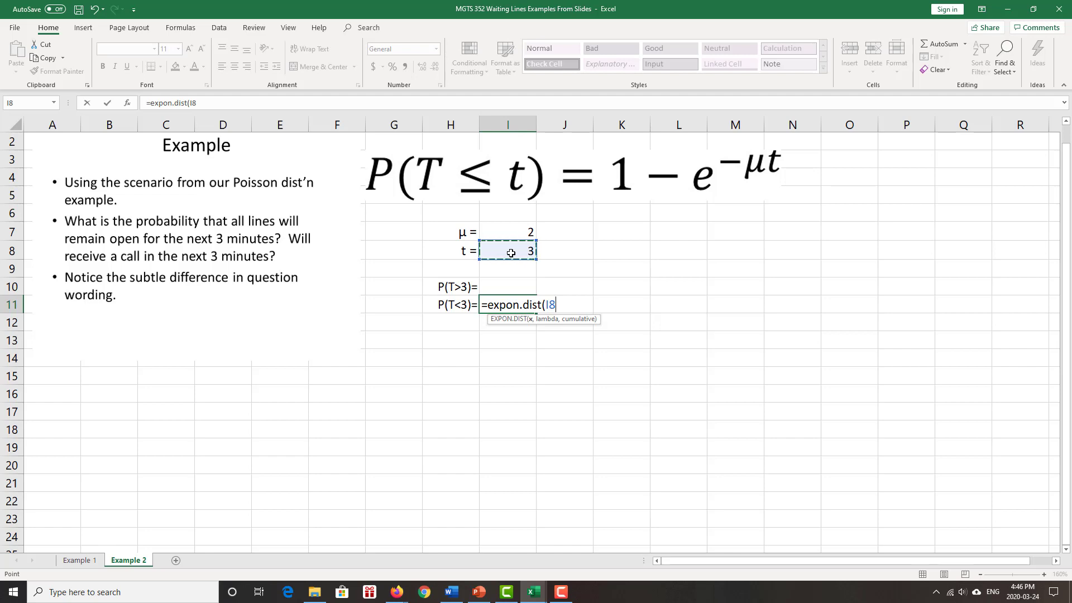
{"action": "type", "text": ","}
{"action": "left_click", "coordinate": [527, 232]}
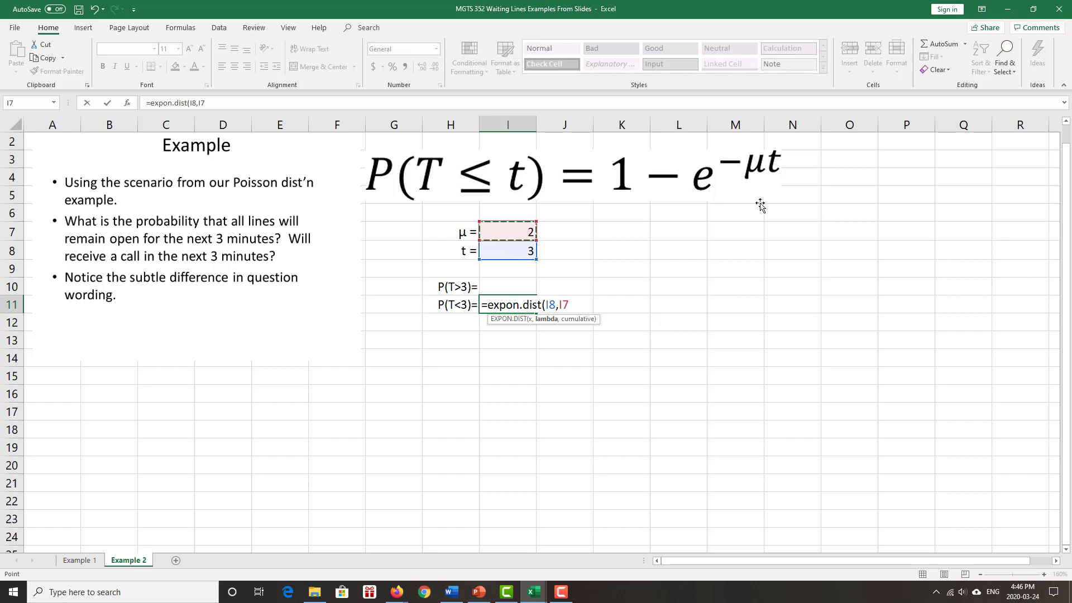
{"action": "type", "text": ",1"}
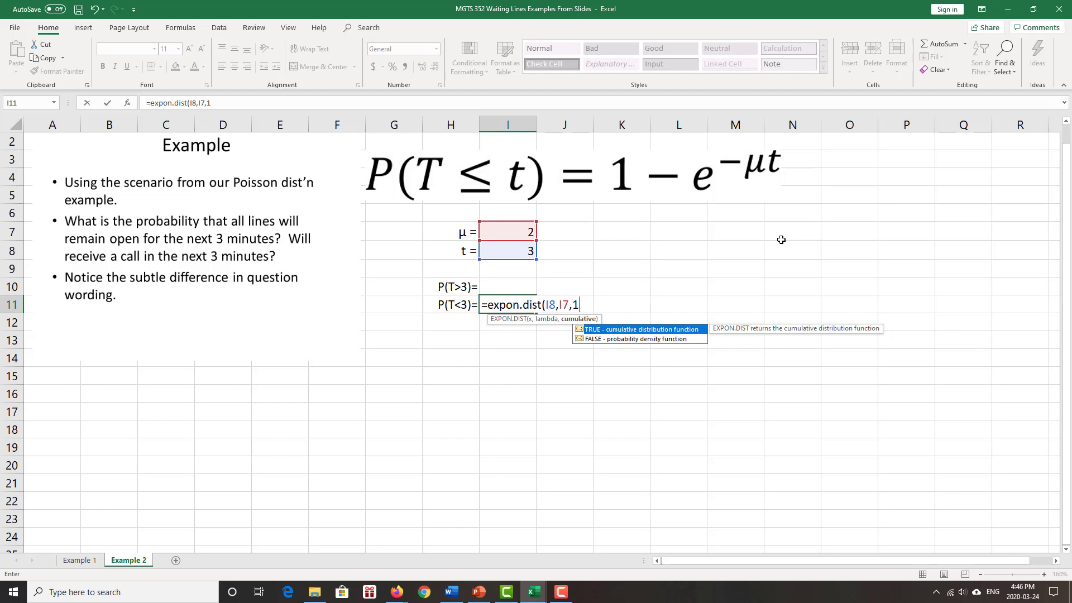
{"action": "type", "text": ")"}
{"action": "key", "text": "Return"}
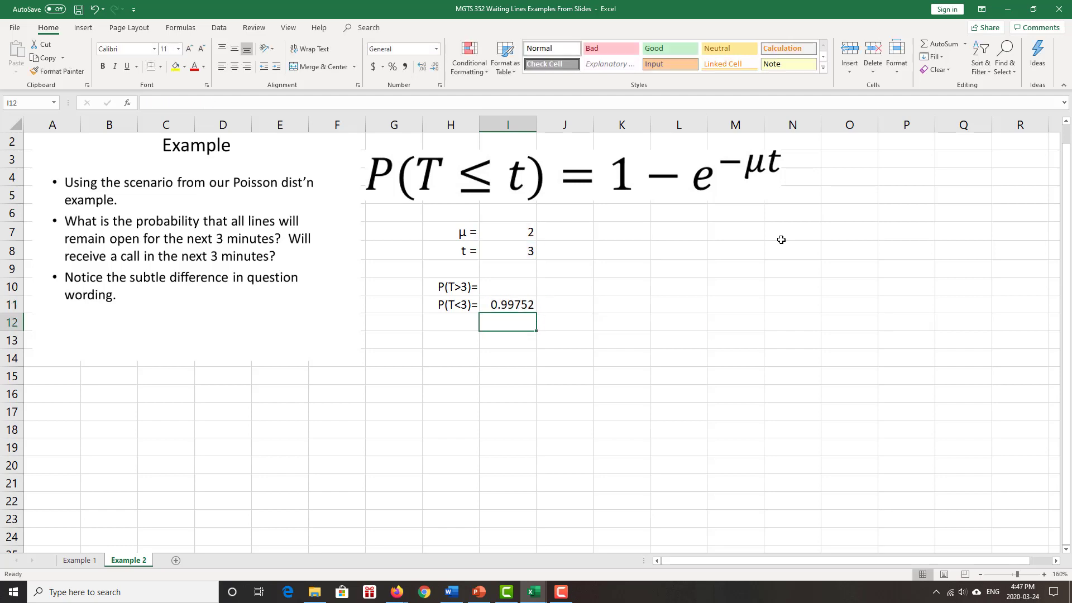
- Enter =1-I11 in I10, giving P(T>3) = 0.00248
{"action": "left_click", "coordinate": [525, 290]}
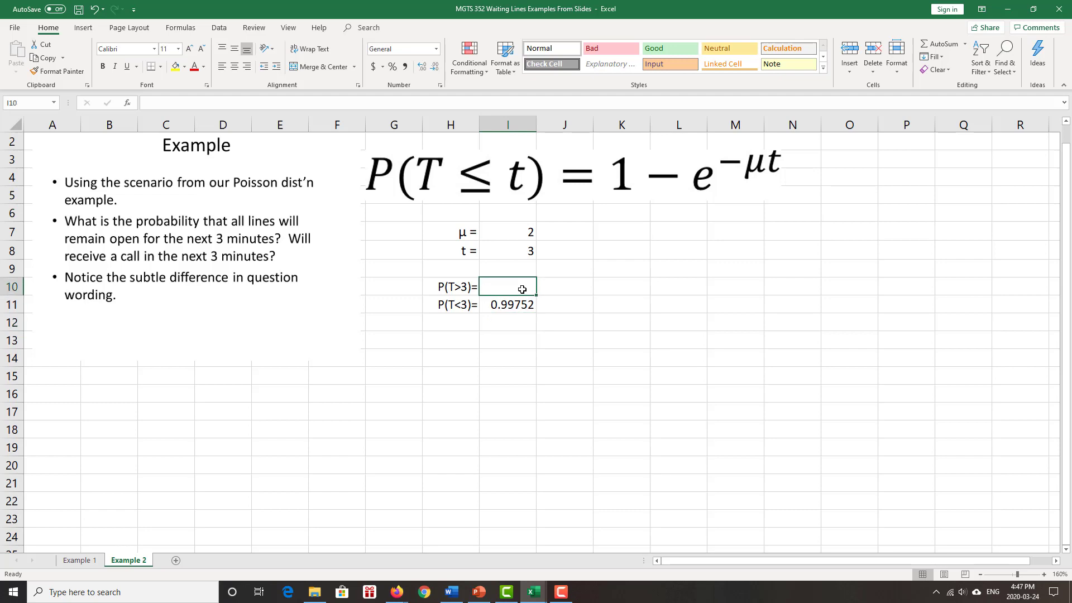
{"action": "type", "text": "="}
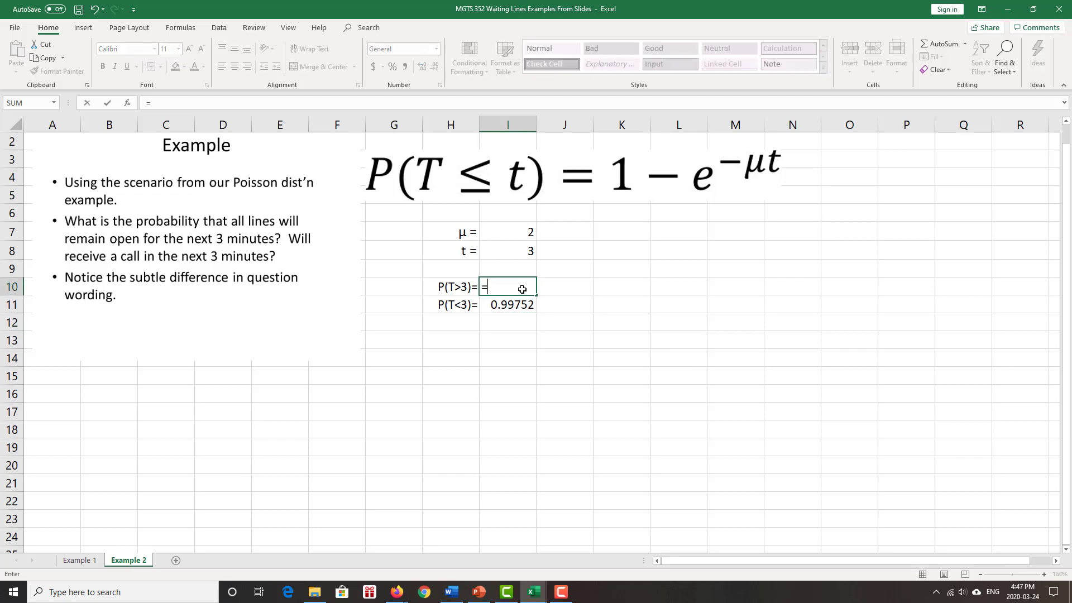
{"action": "type", "text": "1-"}
{"action": "left_click", "coordinate": [532, 306]}
{"action": "key", "text": "Return"}
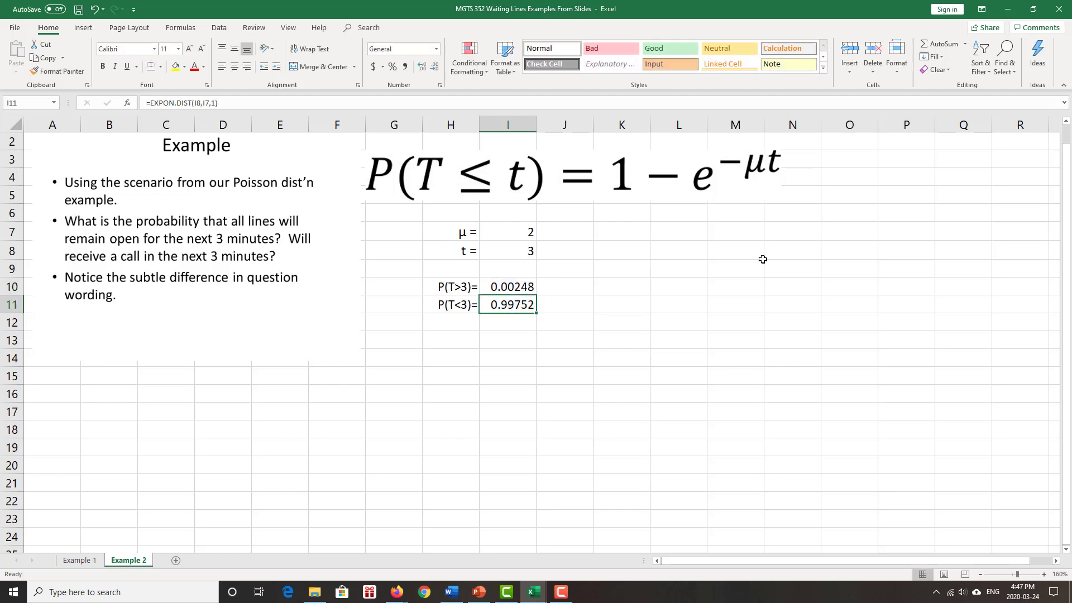